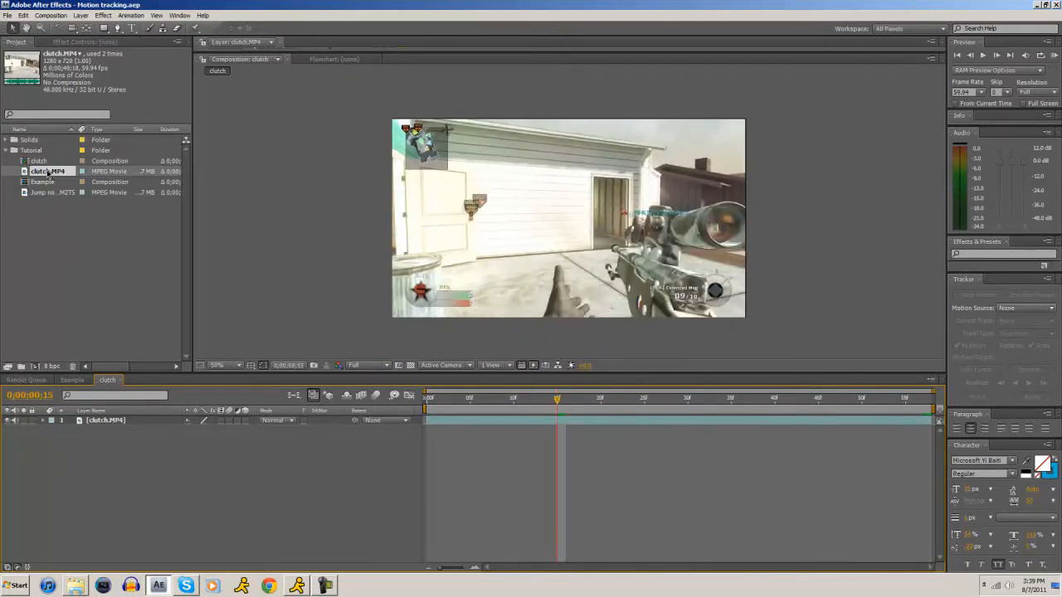
Scrub through the clutch.MP4 footage, return the playhead to the first frame and select the clutch.MP4 layer
left_click(48, 172)
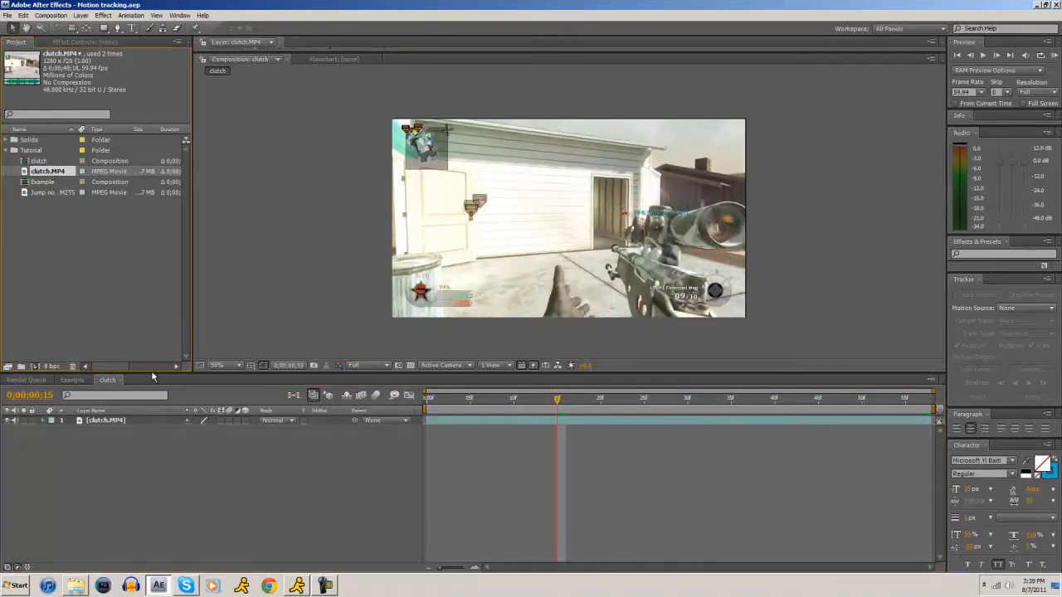
left_click_drag(637, 399, 574, 404)
left_click_drag(450, 406, 356, 481)
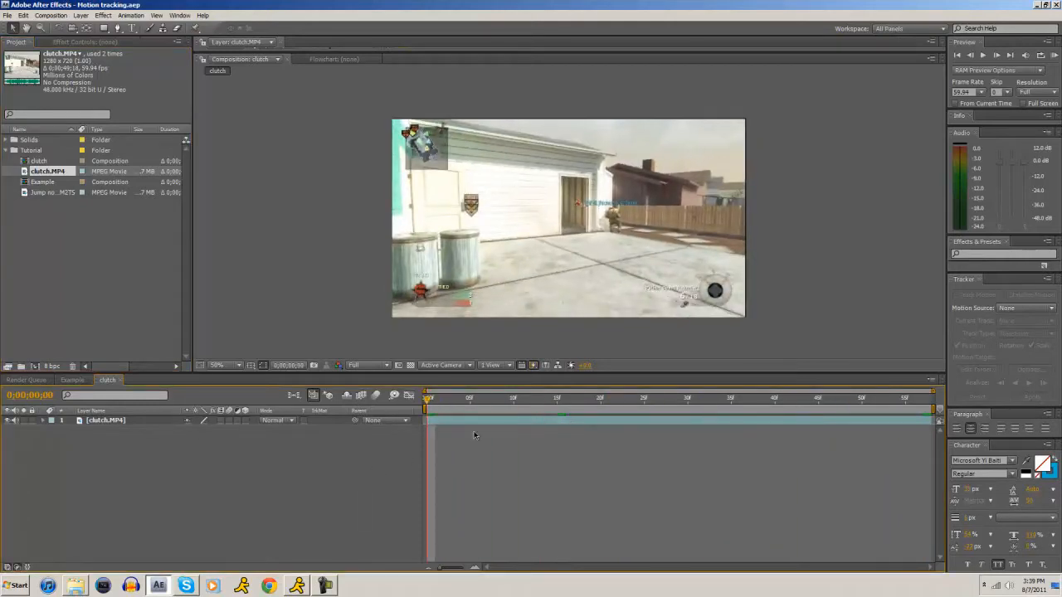
left_click(516, 422)
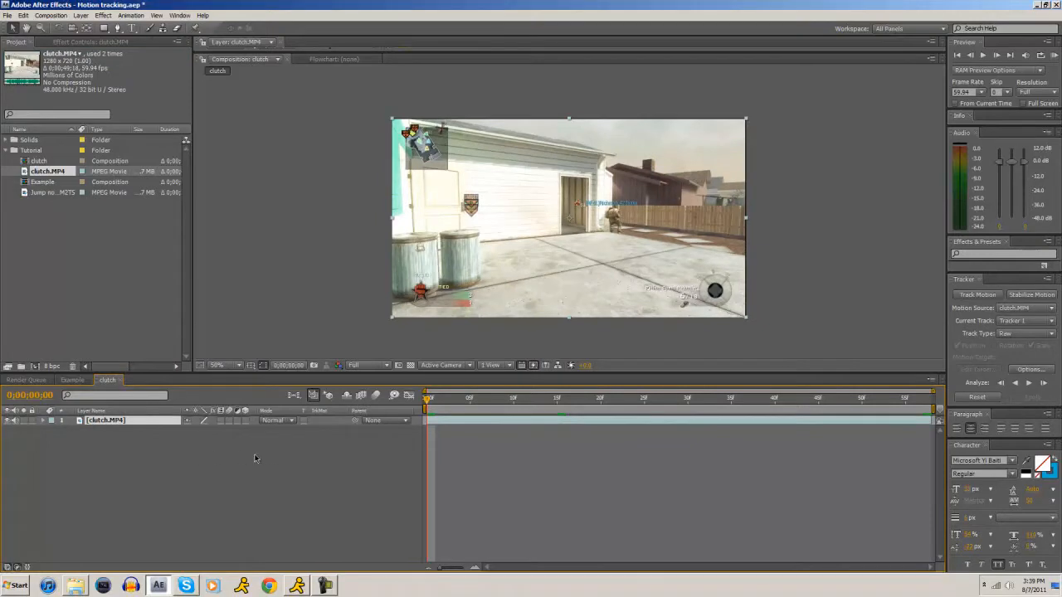
Create a null object layer in the clutch composition and name it Tracker
right_click(224, 464)
mouse_move(271, 466)
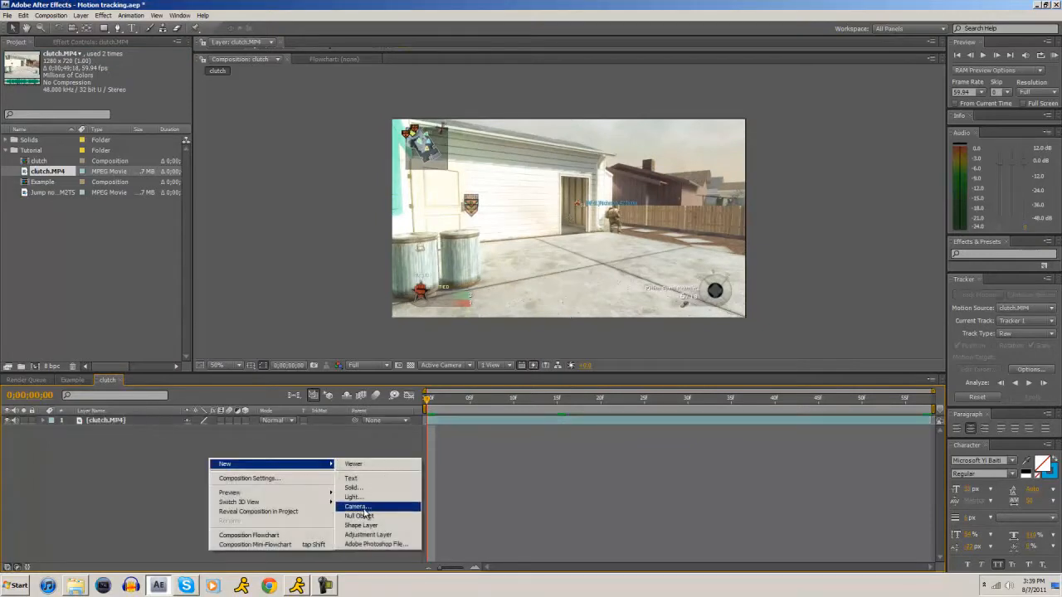
left_click(359, 516)
key("Return")
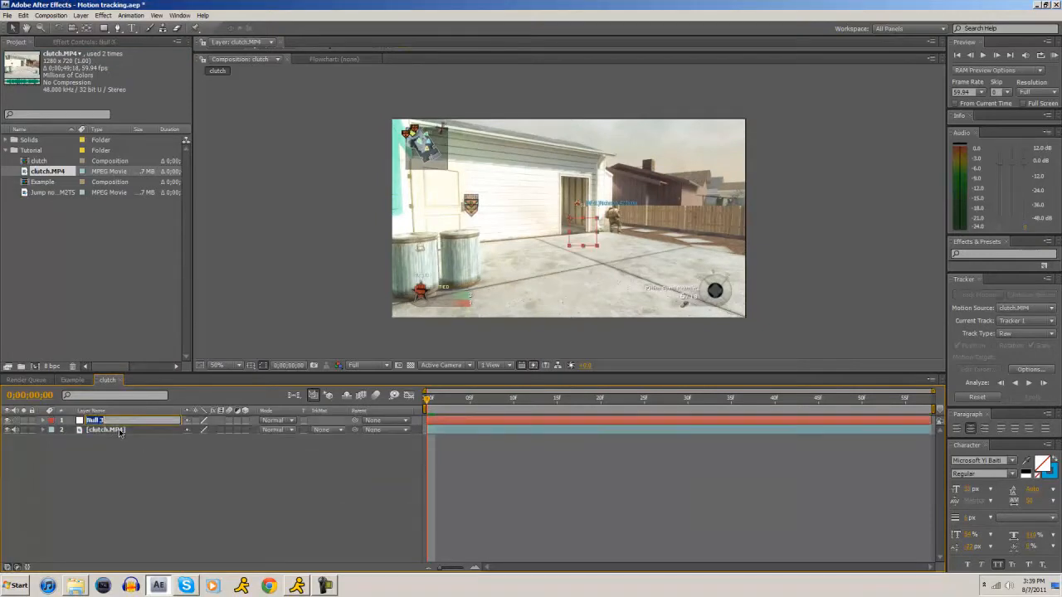
type("Tracker")
left_click(96, 462)
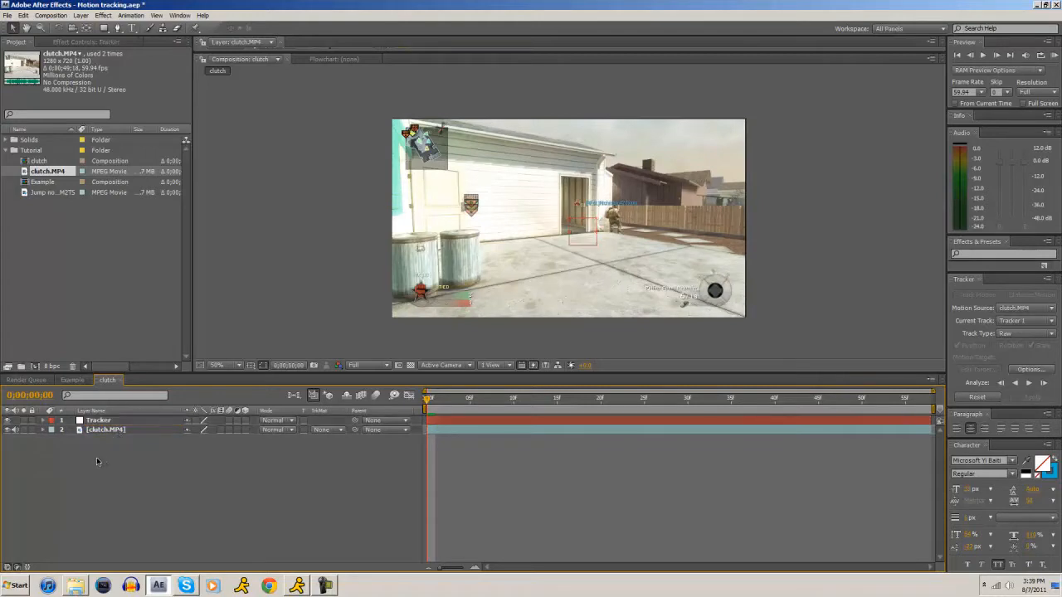
Play and scrub through the composition to examine how the footage moves relative to the Tracker null, ending at the first frame
key("space")
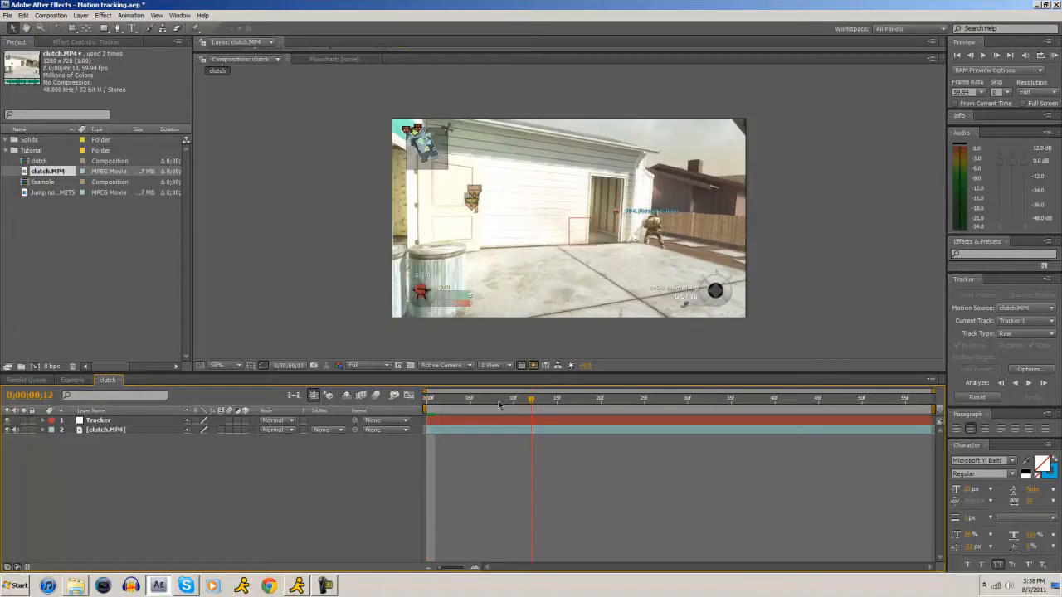
left_click_drag(481, 412, 425, 407)
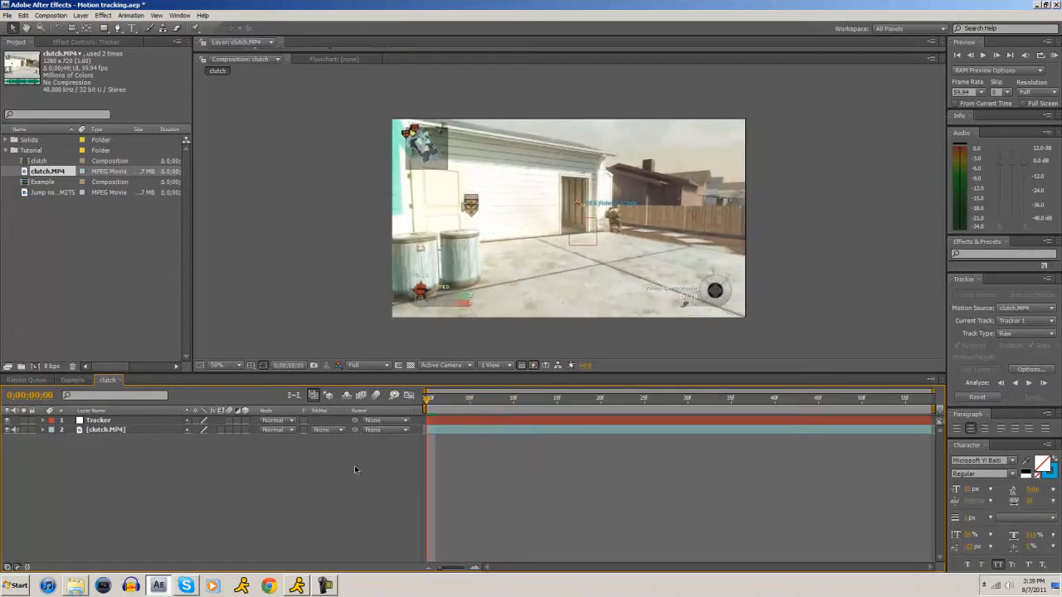
left_click(443, 422)
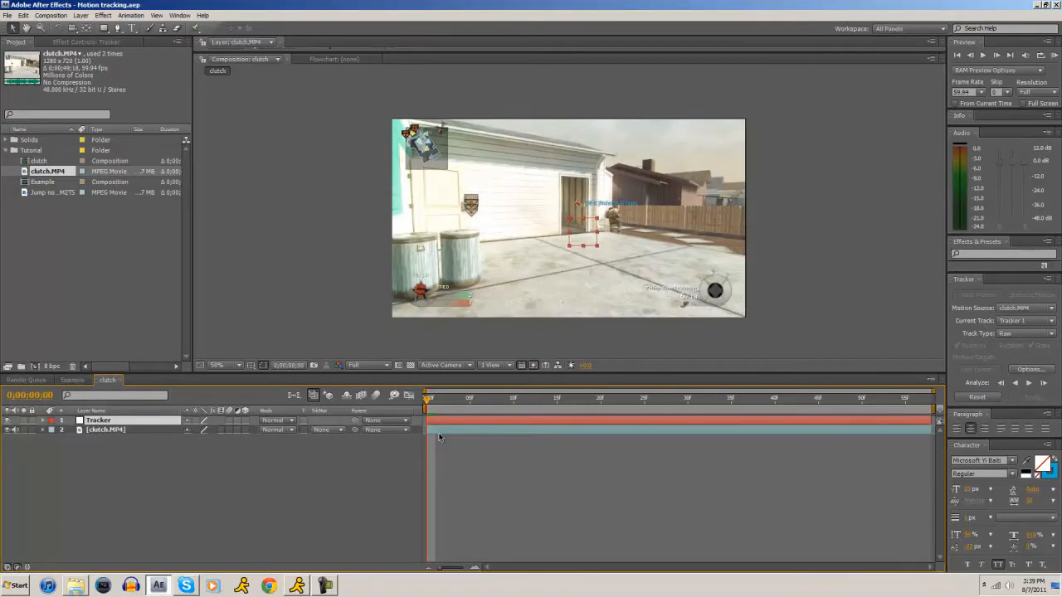
left_click_drag(504, 404, 612, 406)
left_click(225, 485)
left_click(121, 421)
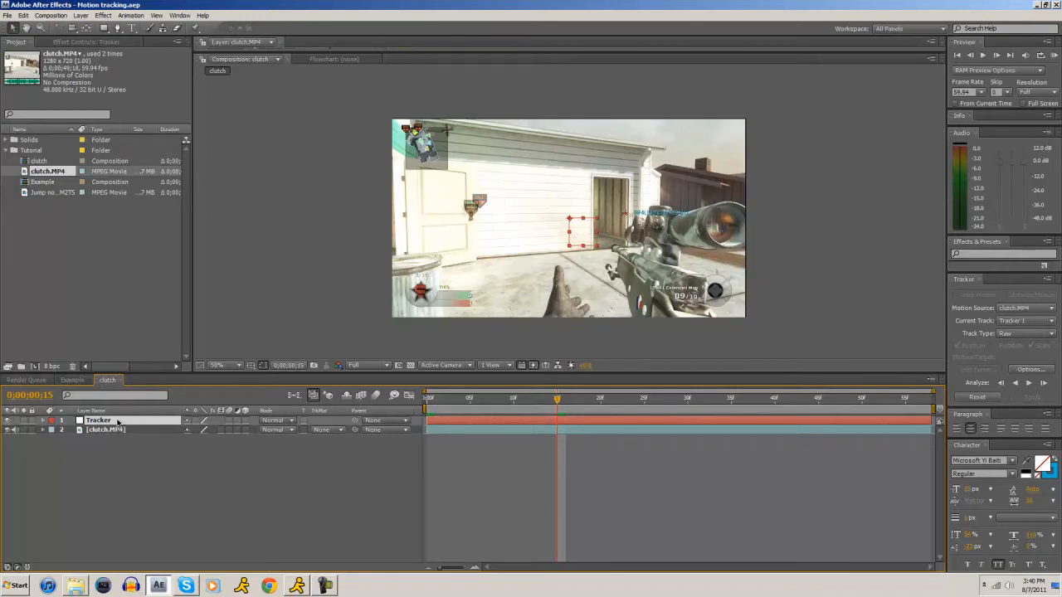
left_click_drag(512, 408, 591, 404)
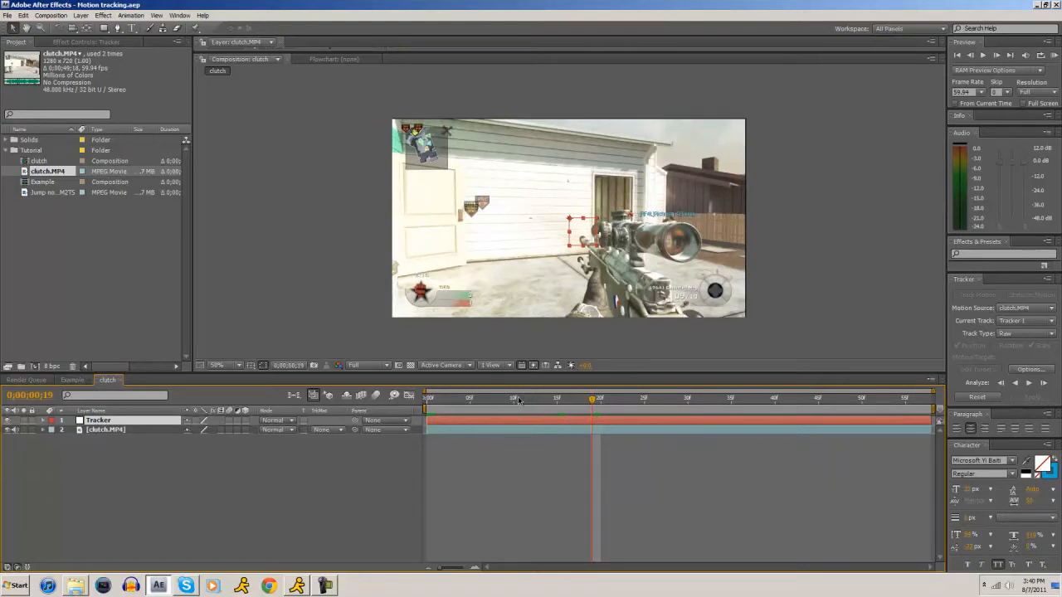
left_click_drag(518, 400, 86, 454)
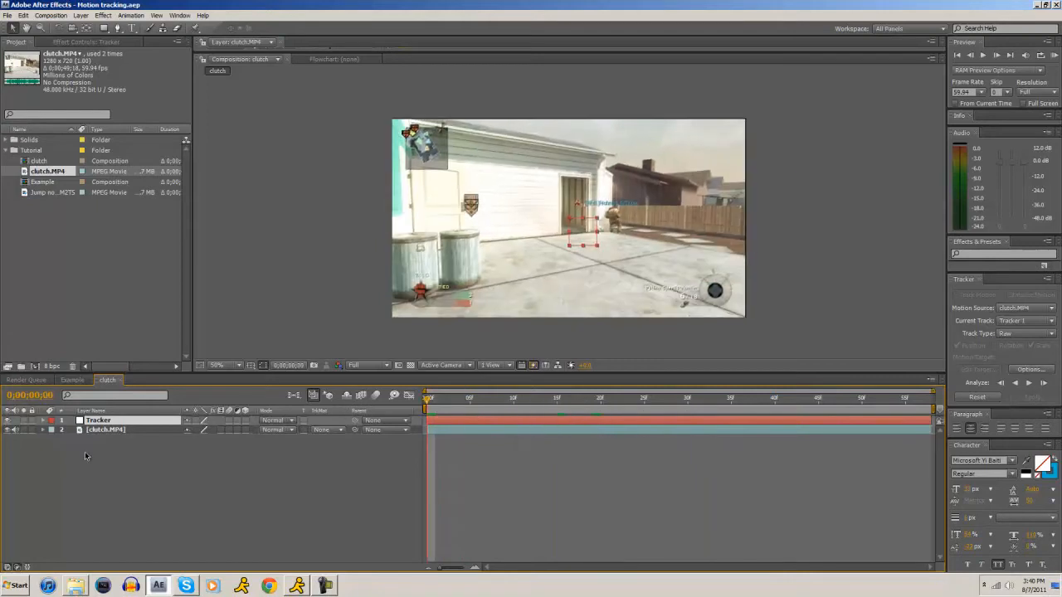
Start a motion track on the clutch.MP4 layer and enable Scale tracking in addition to Position
left_click(118, 430)
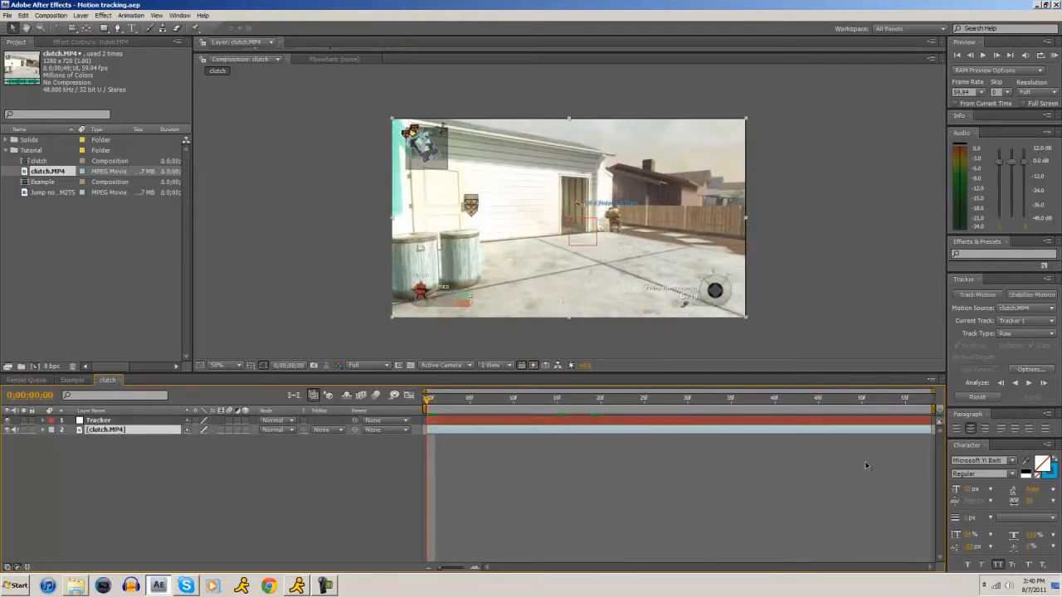
left_click(979, 294)
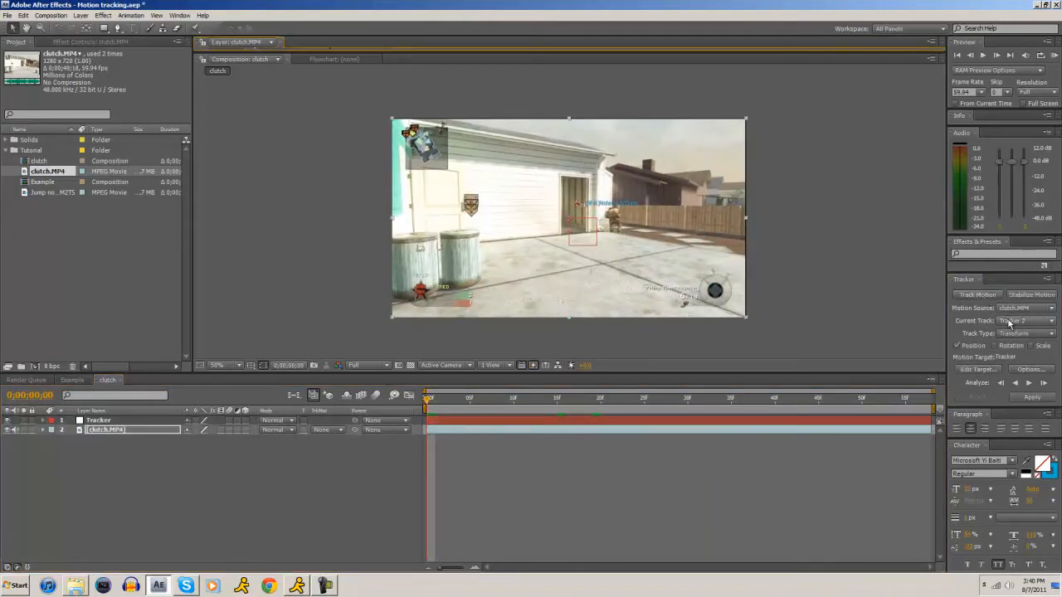
left_click(1017, 308)
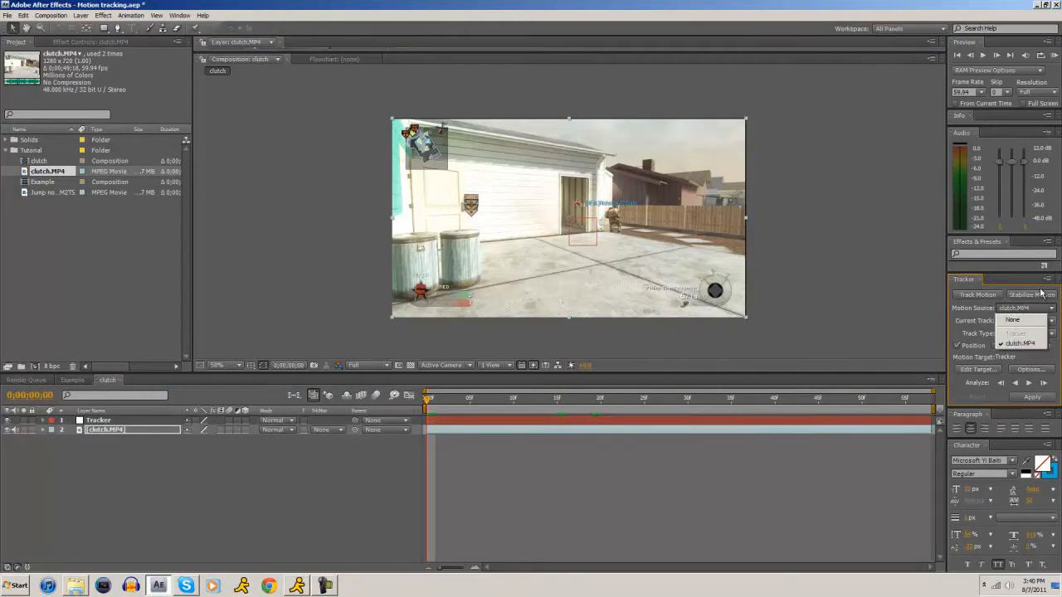
left_click(963, 312)
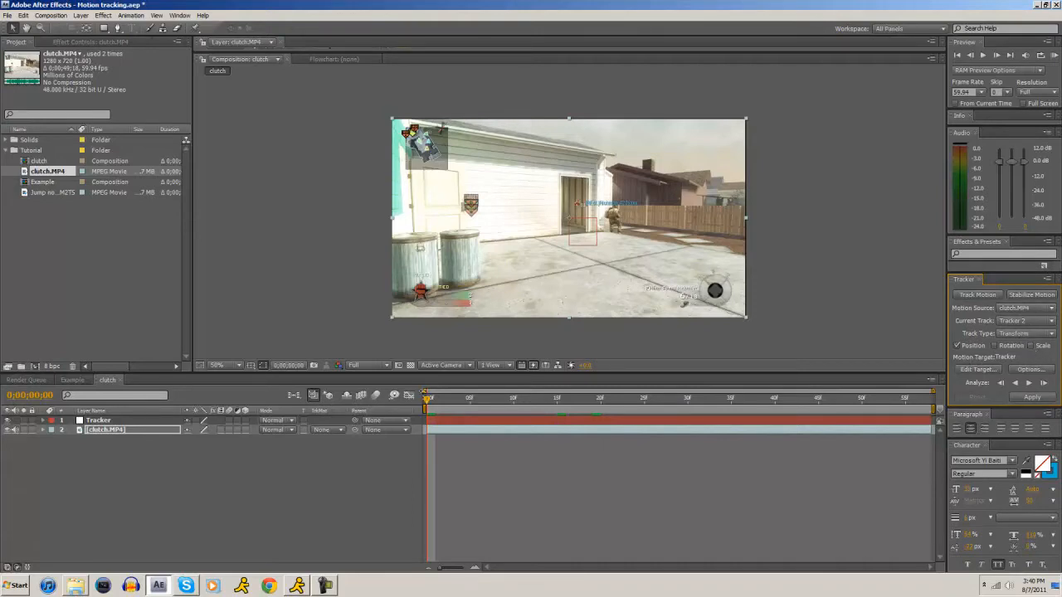
mouse_move(430, 401)
left_mouse_down()
mouse_move(805, 399)
mouse_move(425, 405)
left_mouse_up()
left_click(1031, 345)
left_click_drag(433, 402, 424, 401)
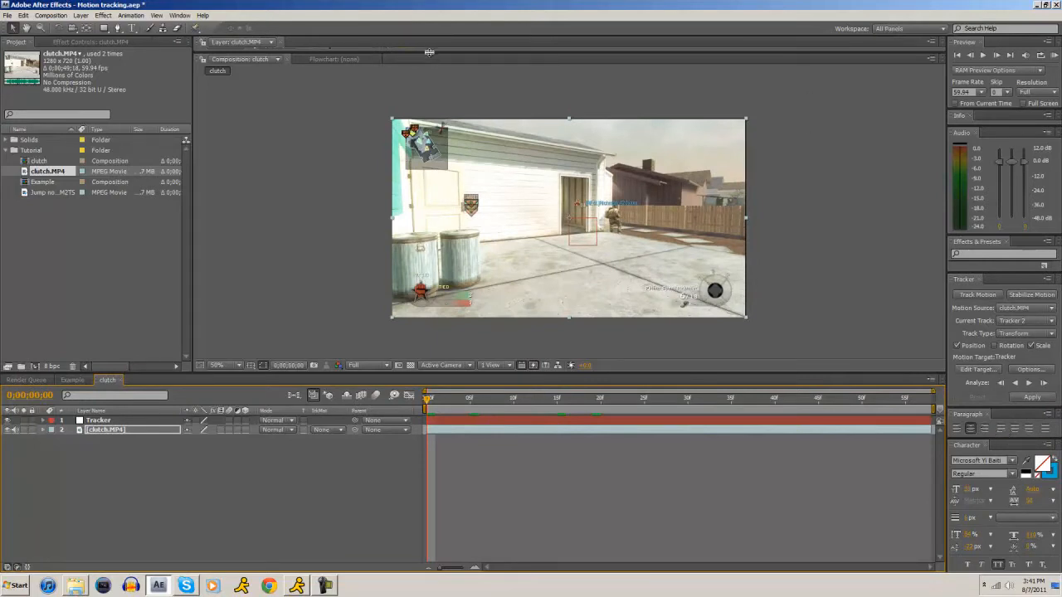
Enlarge the clutch.MP4 layer viewer and move its playhead close to the start of the trimmed section
left_click_drag(429, 51, 452, 365)
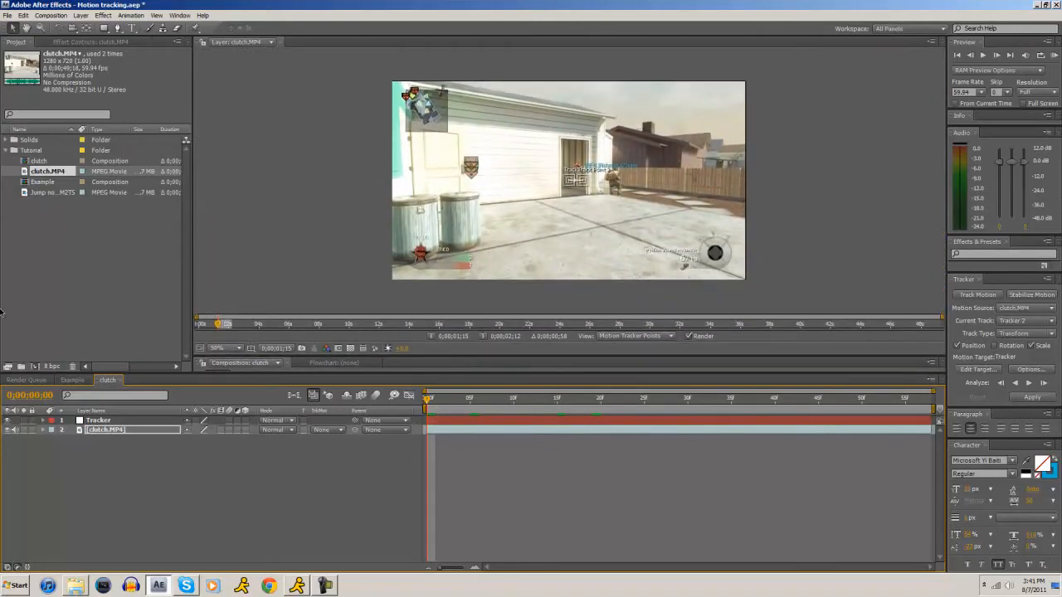
left_click(201, 326)
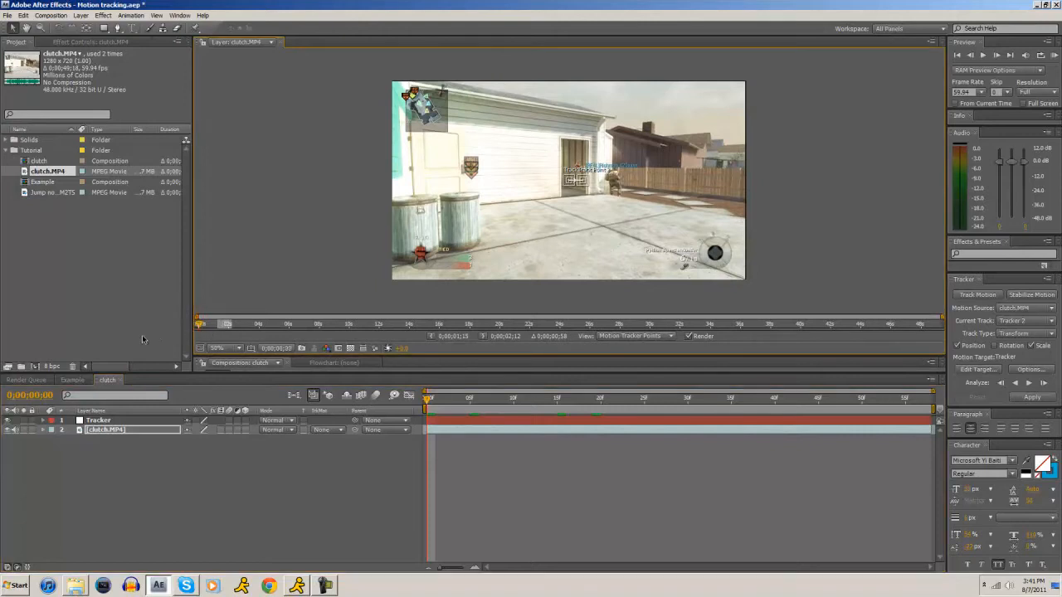
left_click(258, 324)
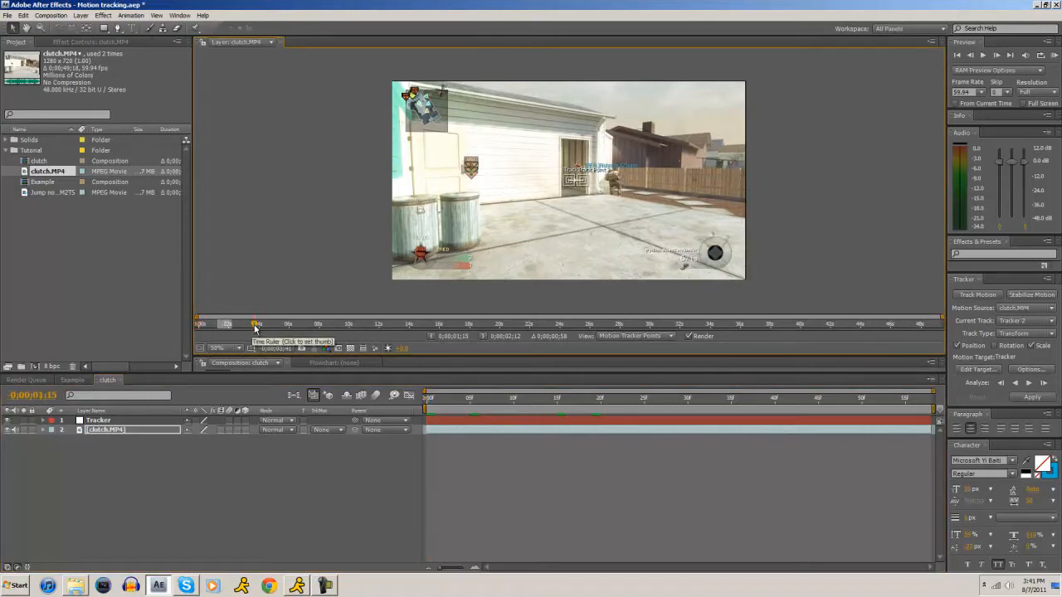
left_click_drag(247, 328, 218, 329)
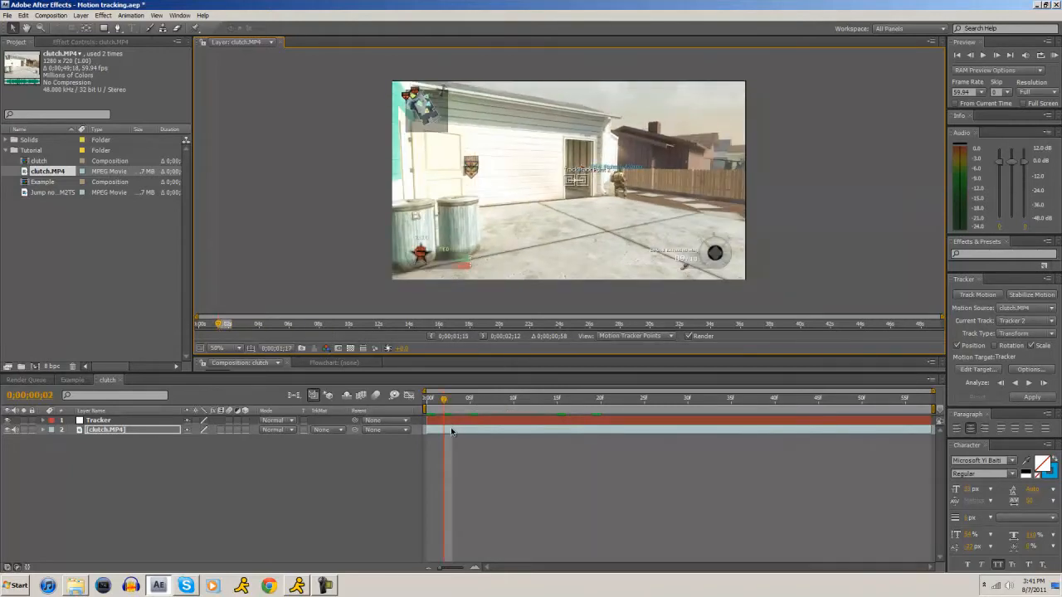
left_click_drag(220, 330, 217, 331)
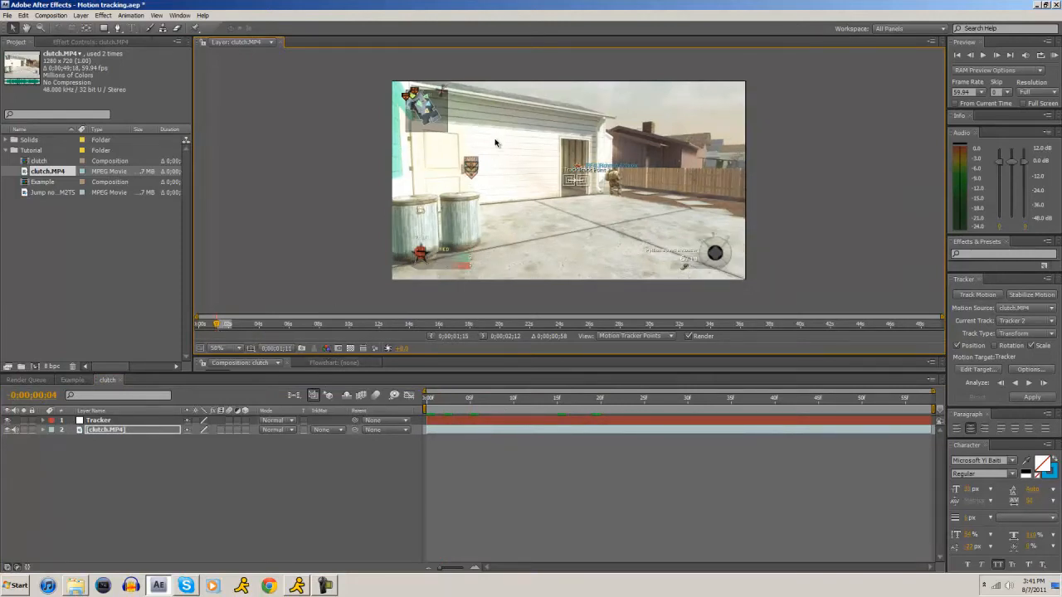
Place Track Point 1 on the doorway's upper-left corner and Track Point 2 on its upper-right corner
scroll(588, 156, "up", 1)
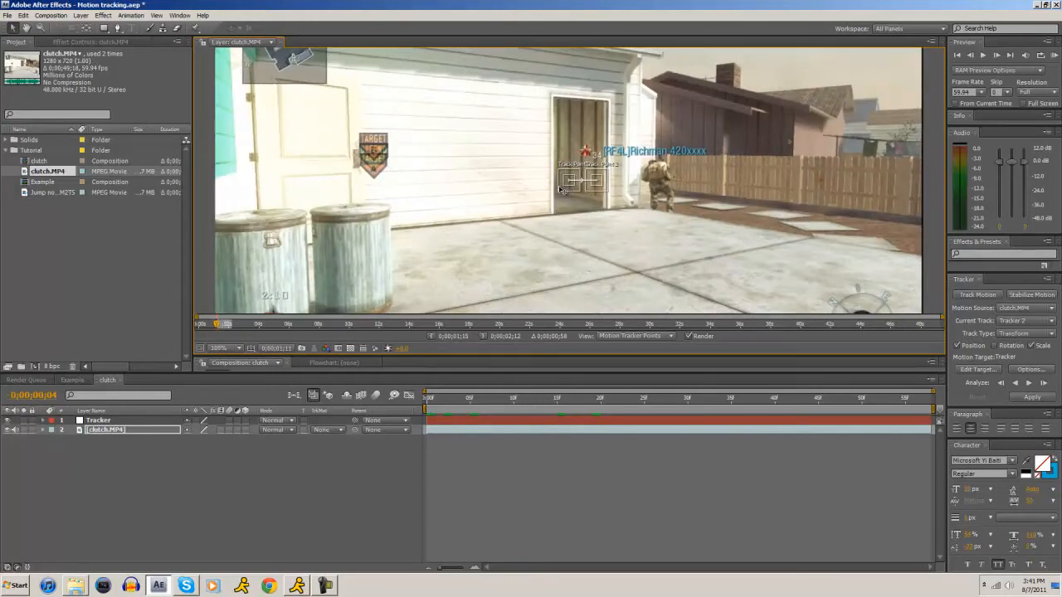
left_click_drag(561, 189, 555, 109)
key("ctrl+z")
left_click_drag(568, 180, 555, 99)
left_click_drag(599, 191, 613, 106)
scroll(567, 108, "up", 4)
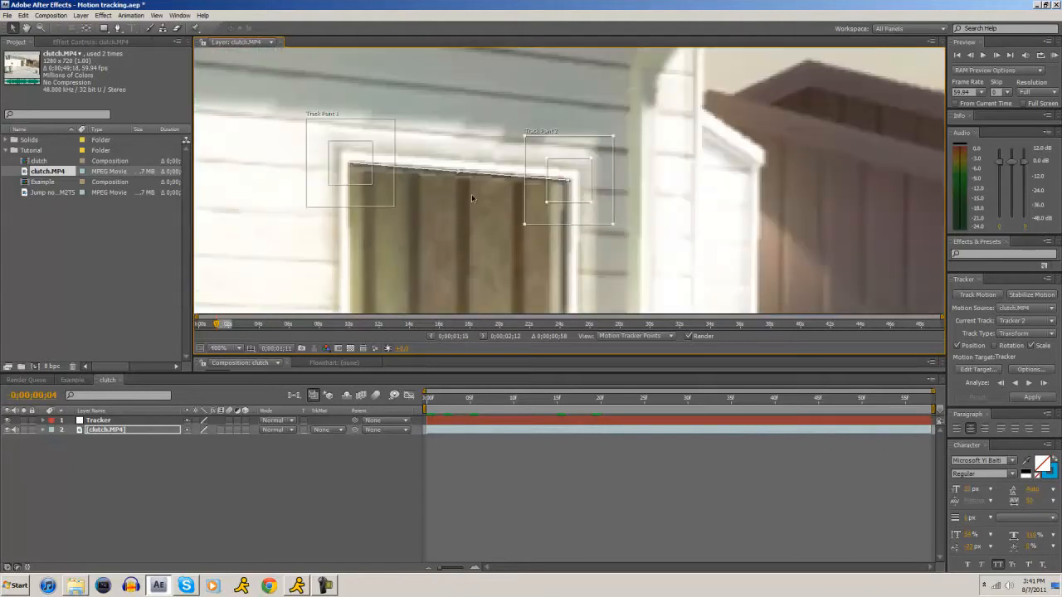
left_click_drag(585, 192, 582, 192)
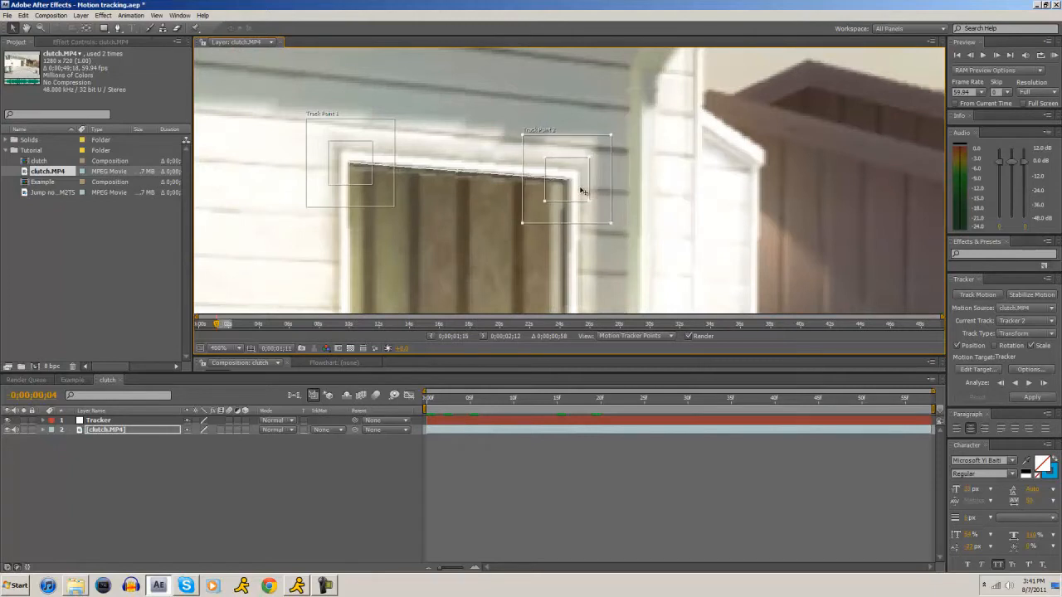
Enlarge the feature and search regions of both track points around the doorway corners and save the project
left_click_drag(521, 230, 507, 240)
scroll(590, 206, "down", 4)
mouse_move(519, 186)
left_mouse_down()
mouse_move(408, 173)
mouse_move(422, 198)
mouse_move(518, 188)
left_mouse_up()
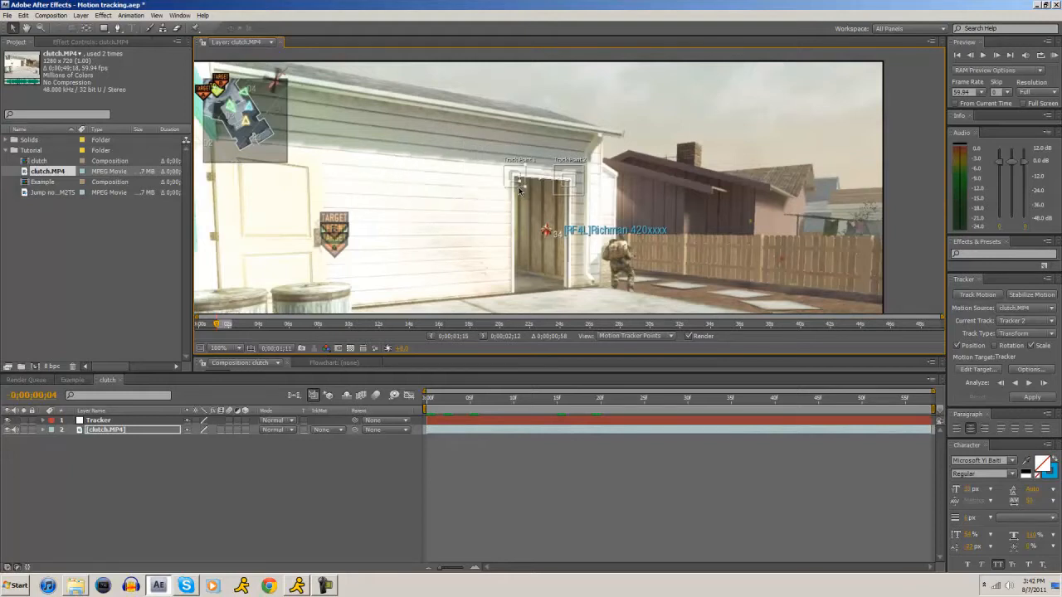
scroll(519, 190, "up", 2)
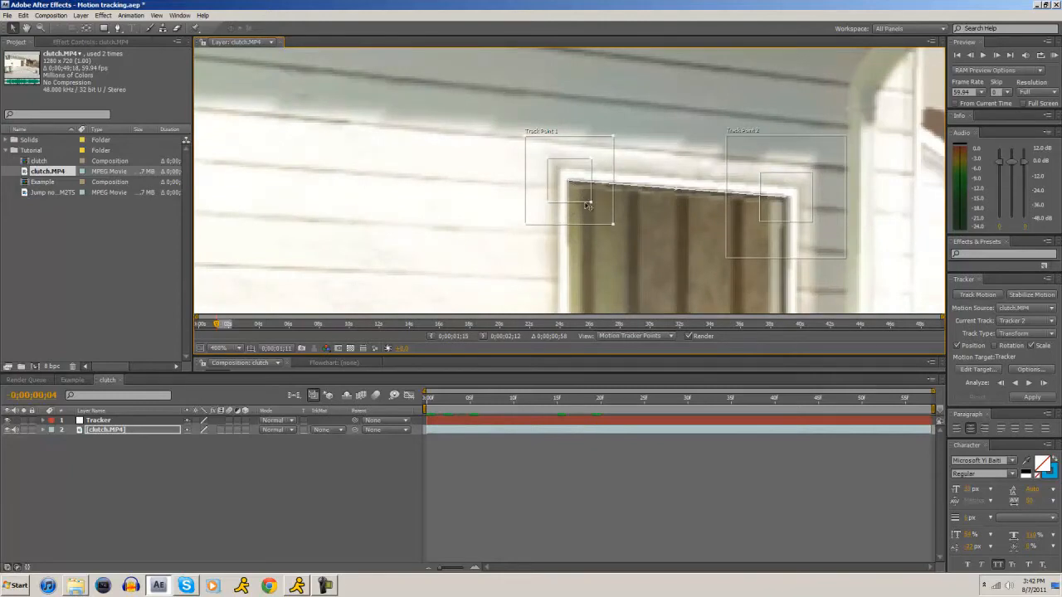
left_click_drag(590, 205, 594, 205)
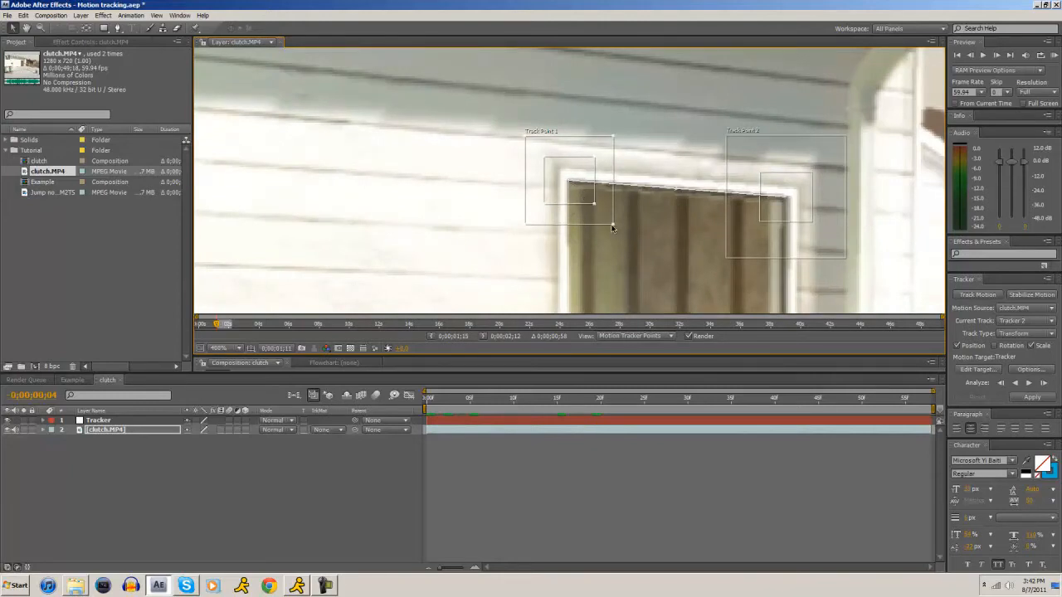
left_click_drag(611, 226, 634, 239)
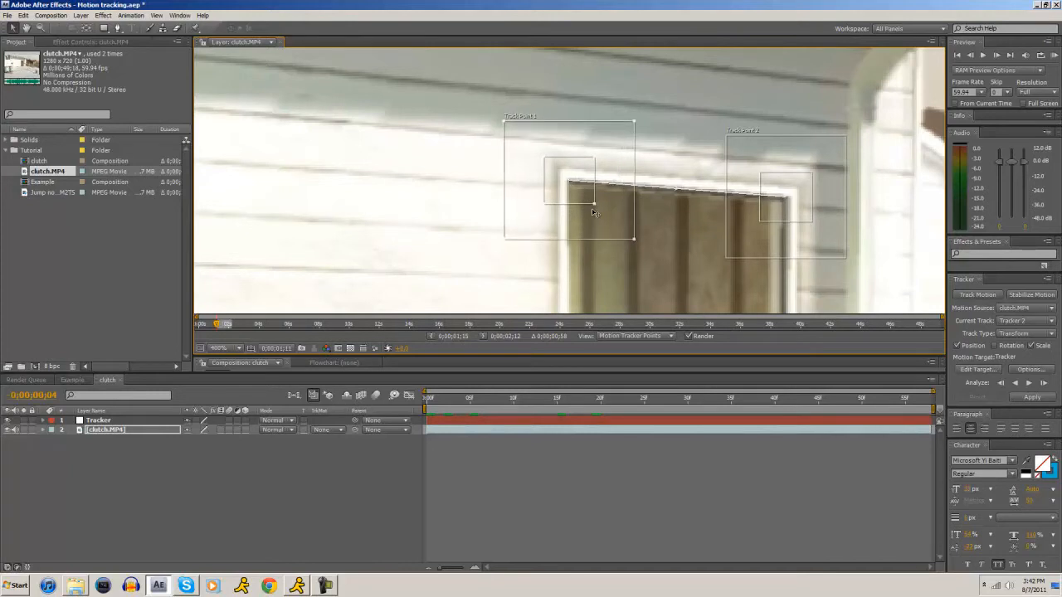
left_click_drag(594, 205, 598, 211)
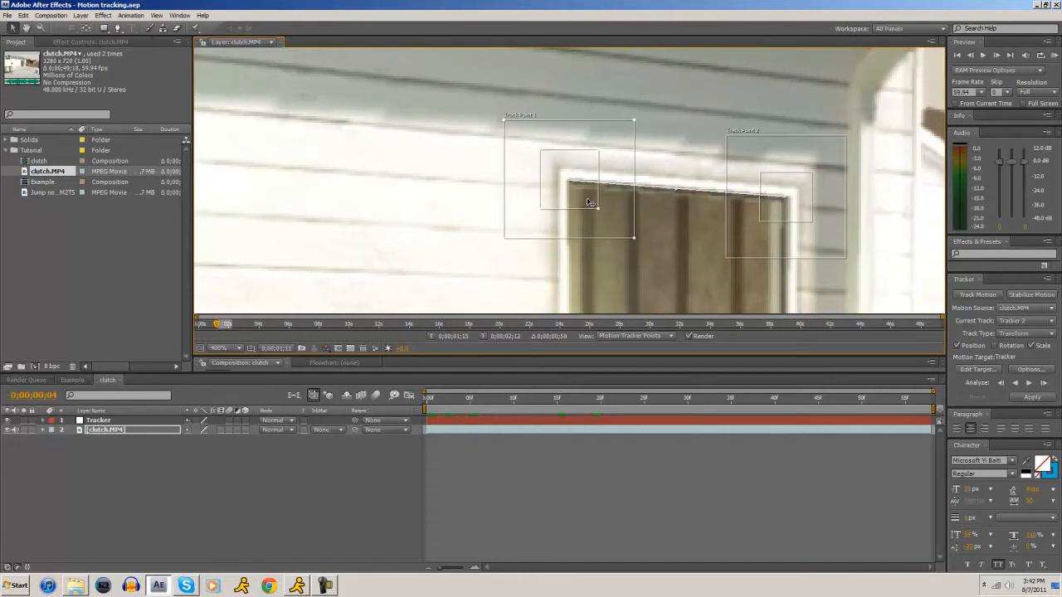
left_click_drag(793, 209, 794, 210)
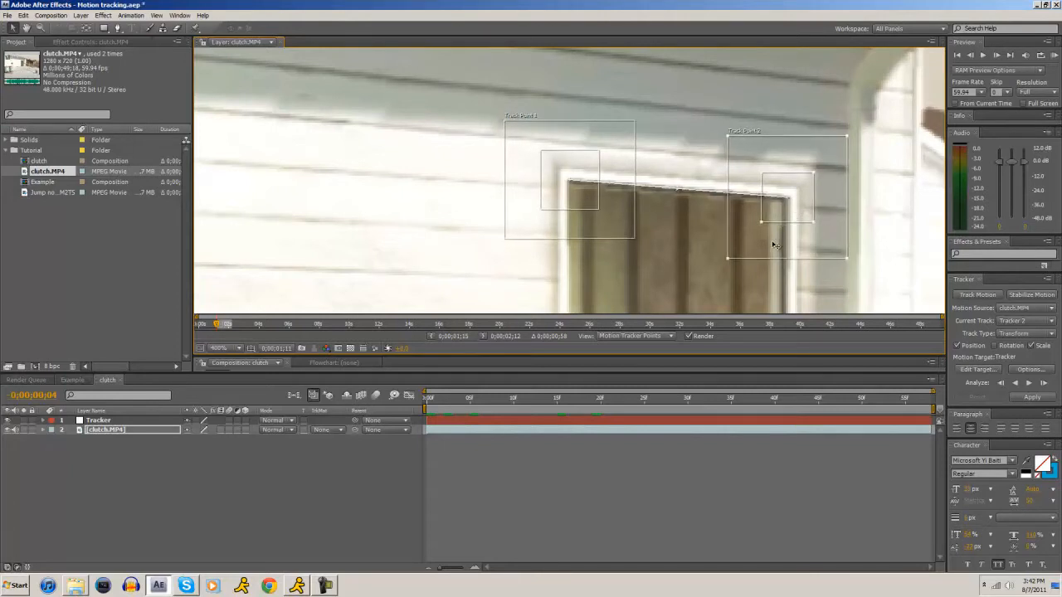
key("ctrl+s")
Return the playhead to the composition's first frame and analyze the motion track forward through the clip
left_click(427, 401)
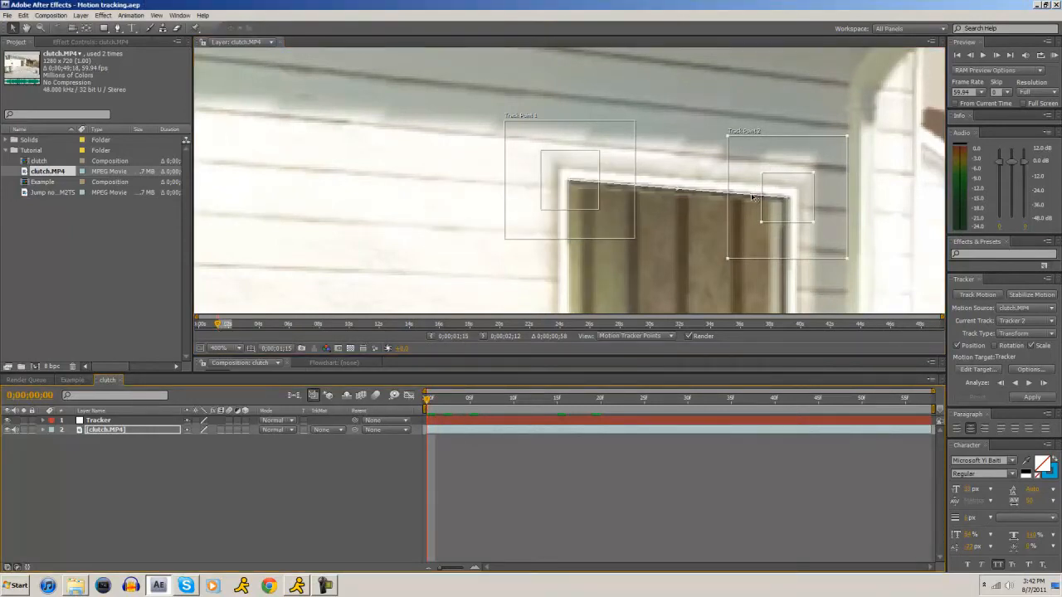
key("comma")
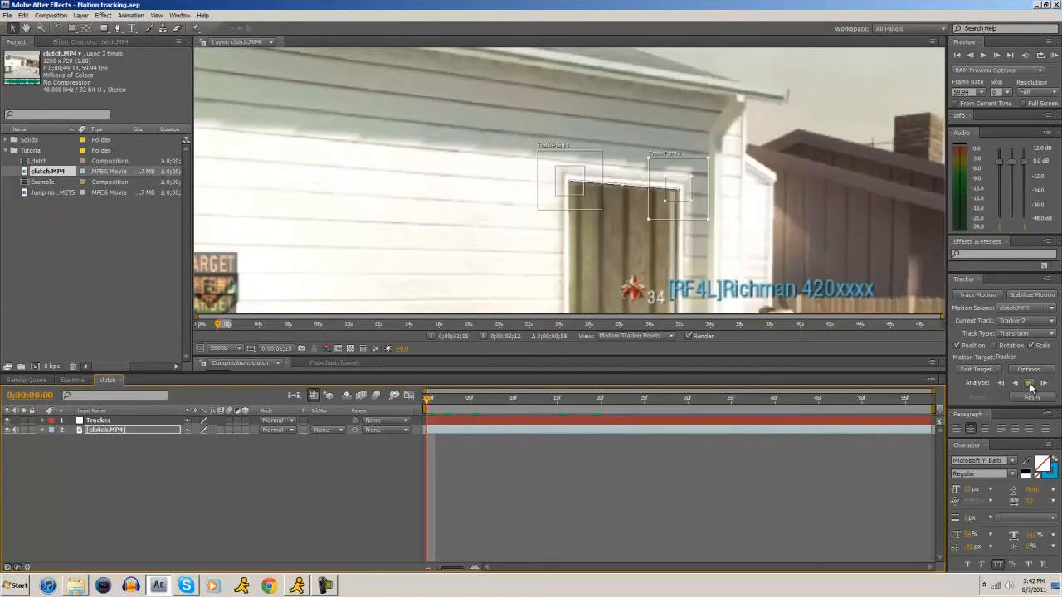
left_click(451, 363)
key("comma")
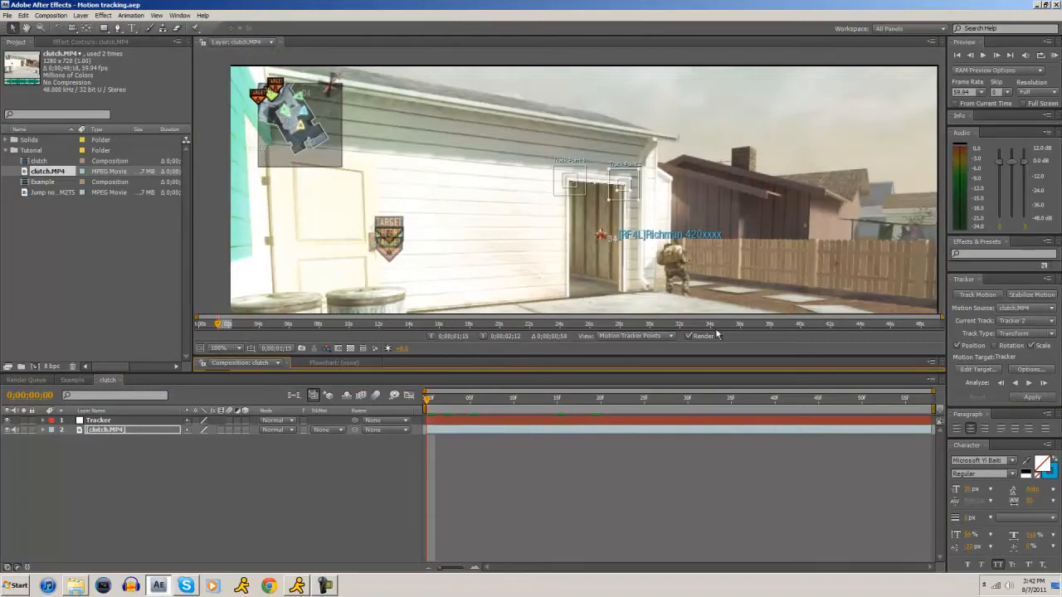
left_click(1028, 383)
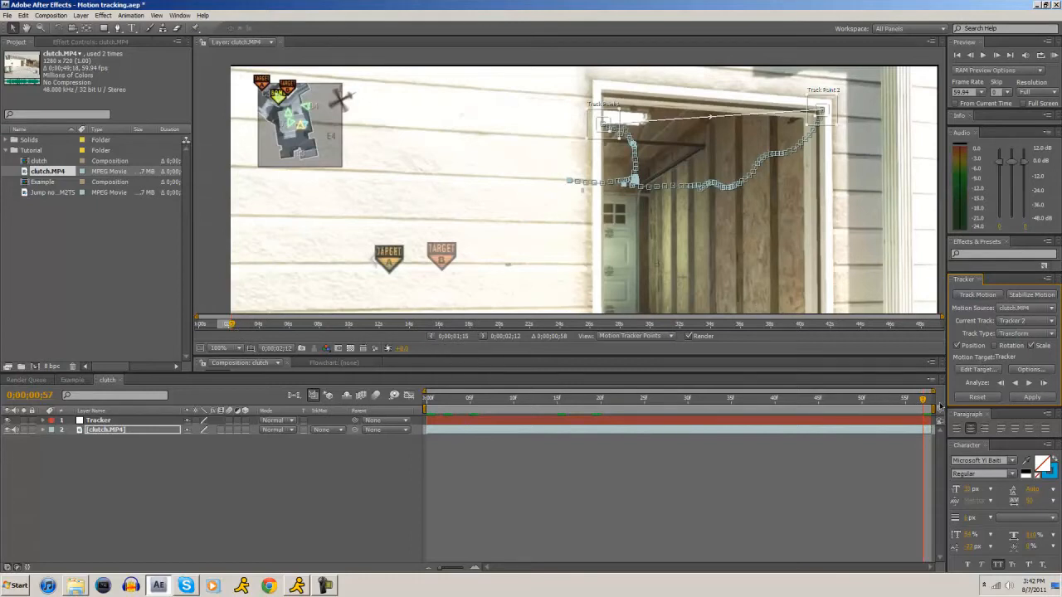
Step through the clip's last frames and move Track Point 1 back onto the doorway's upper-left corner
left_click_drag(232, 326, 230, 329)
key("Page_Up")
key("Page_Down")
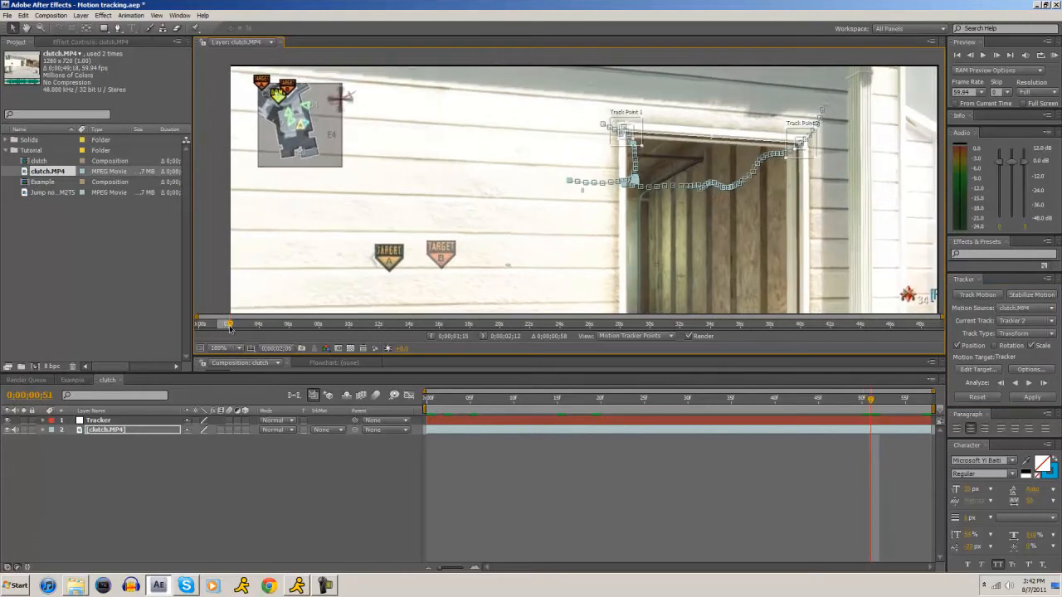
key("Page_Down")
key("Page_Down")
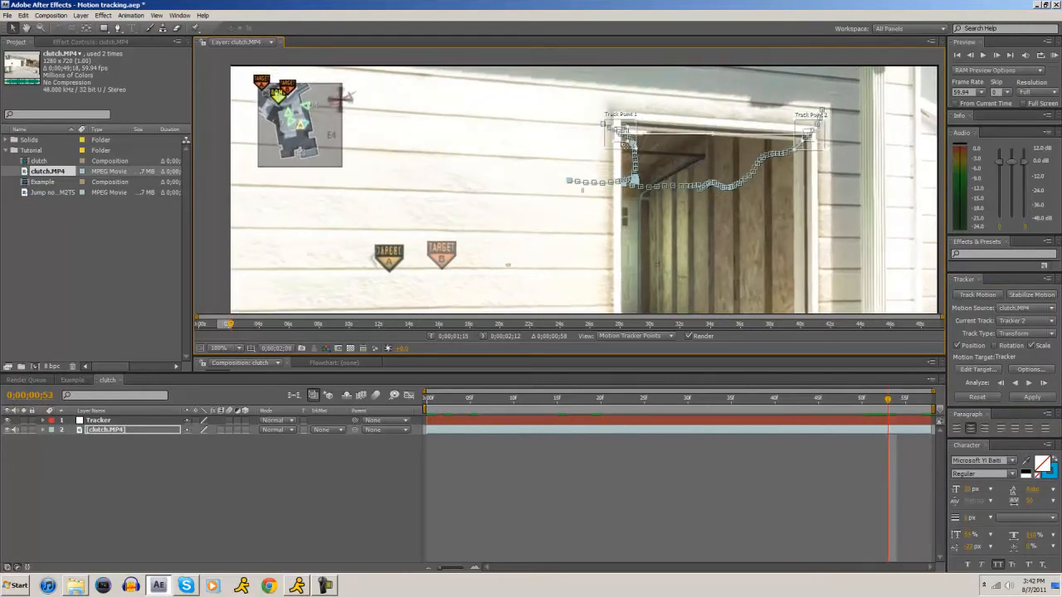
left_click_drag(618, 142, 604, 96)
key("Page_Down")
key("Page_Down")
key("Page_Down")
key("Page_Down")
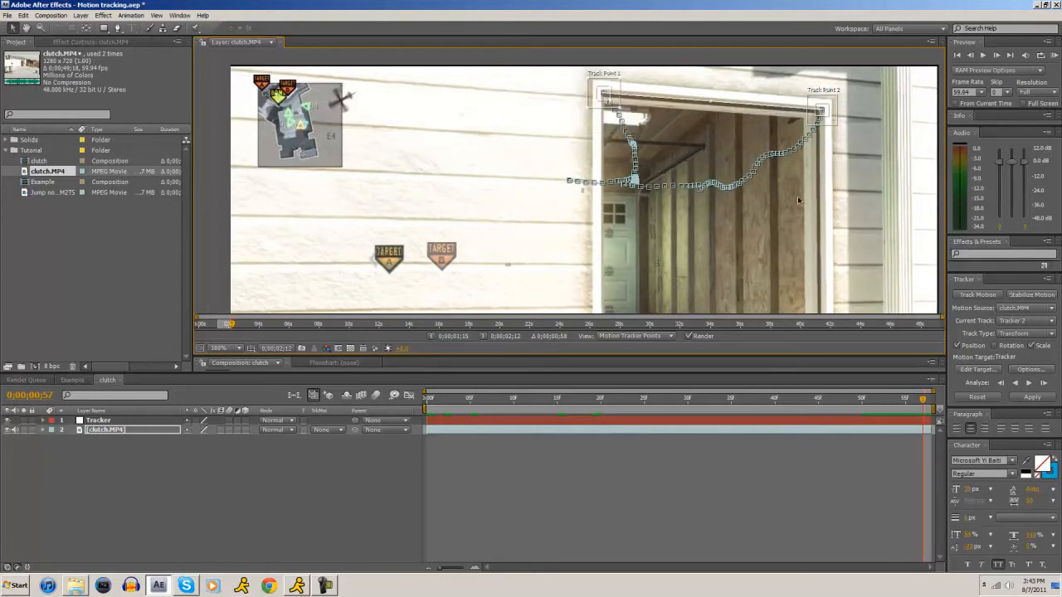
Dismiss the OpenGL error and apply the motion track to the Tracker layer in X and Y
left_click_drag(924, 403, 915, 405)
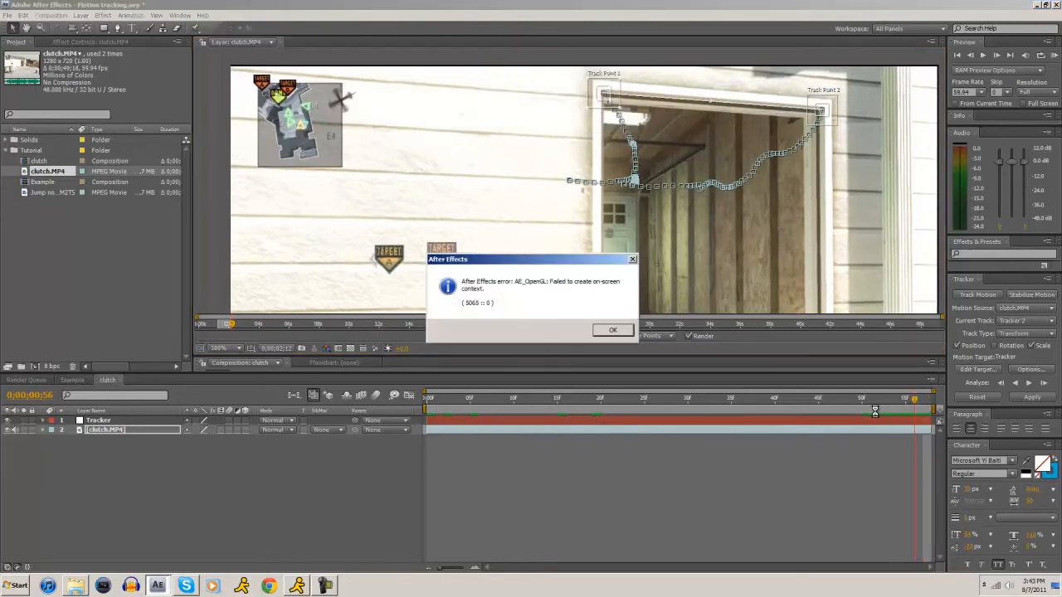
left_click(612, 330)
left_click_drag(627, 355, 616, 383)
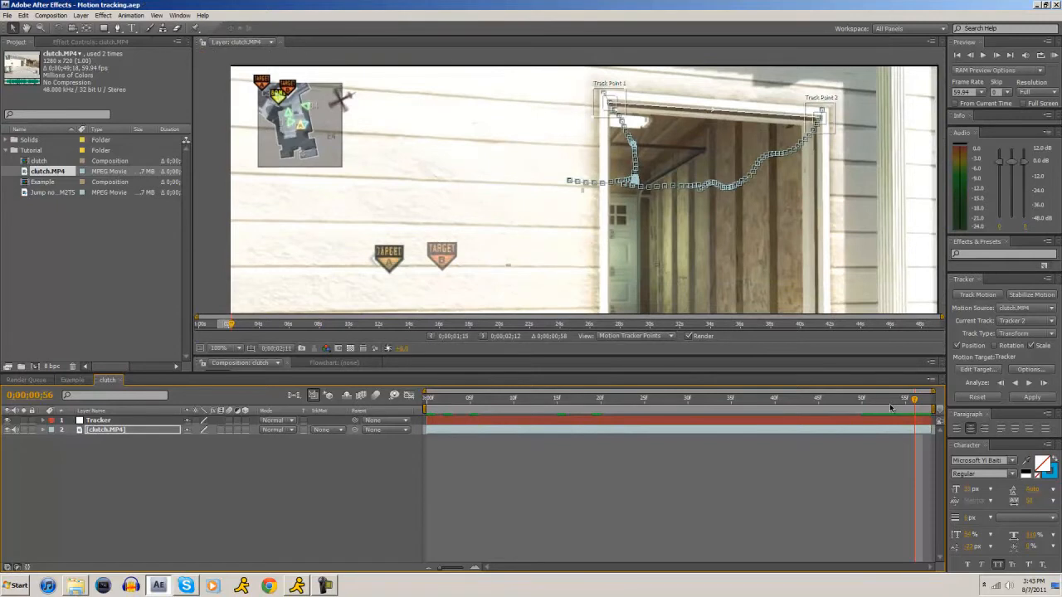
left_click(988, 374)
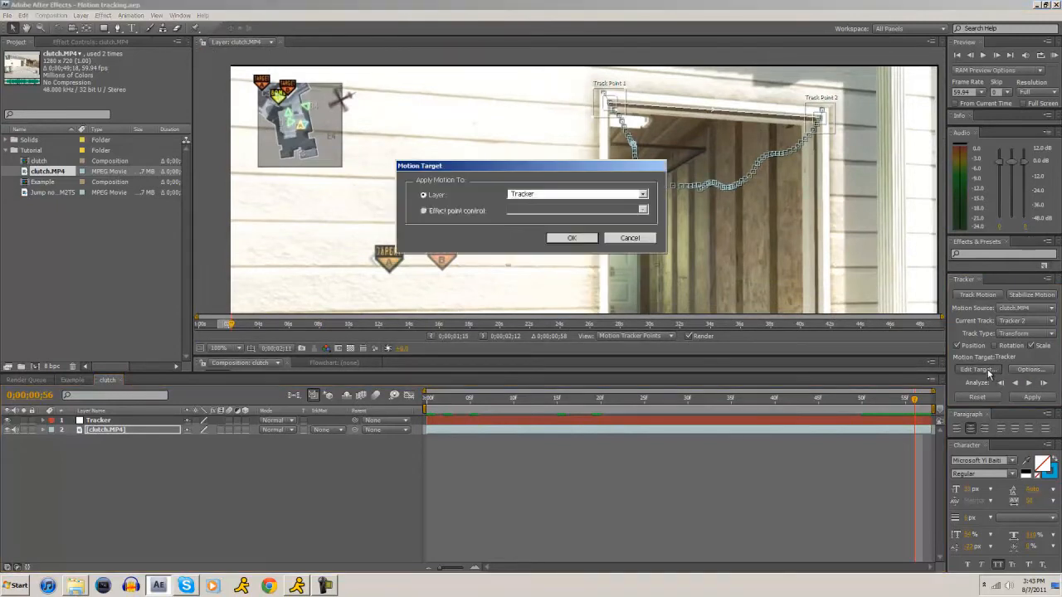
left_click(536, 196)
left_click(538, 205)
left_click(572, 238)
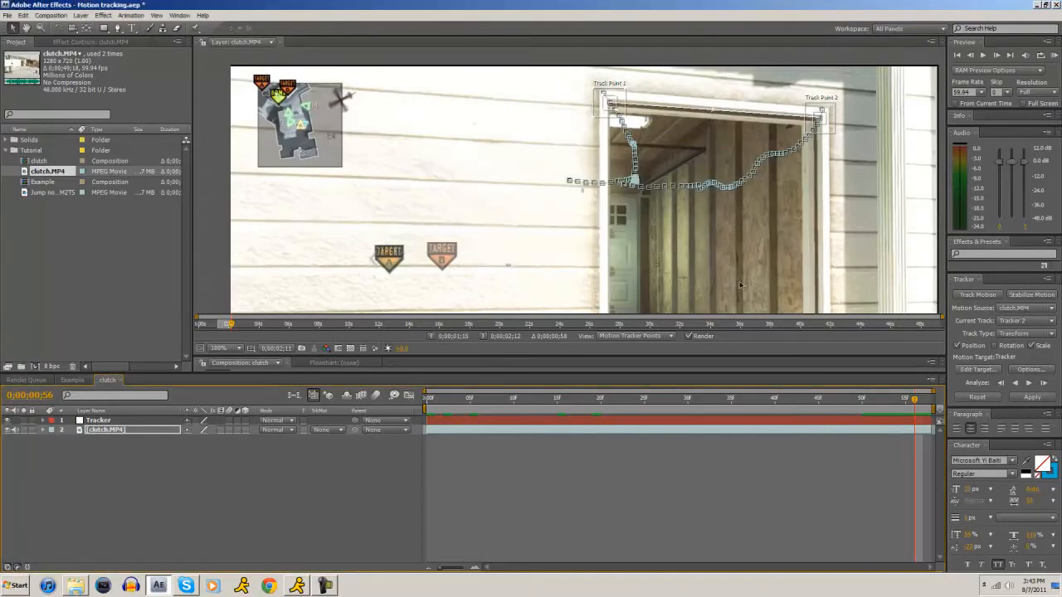
left_click(1029, 398)
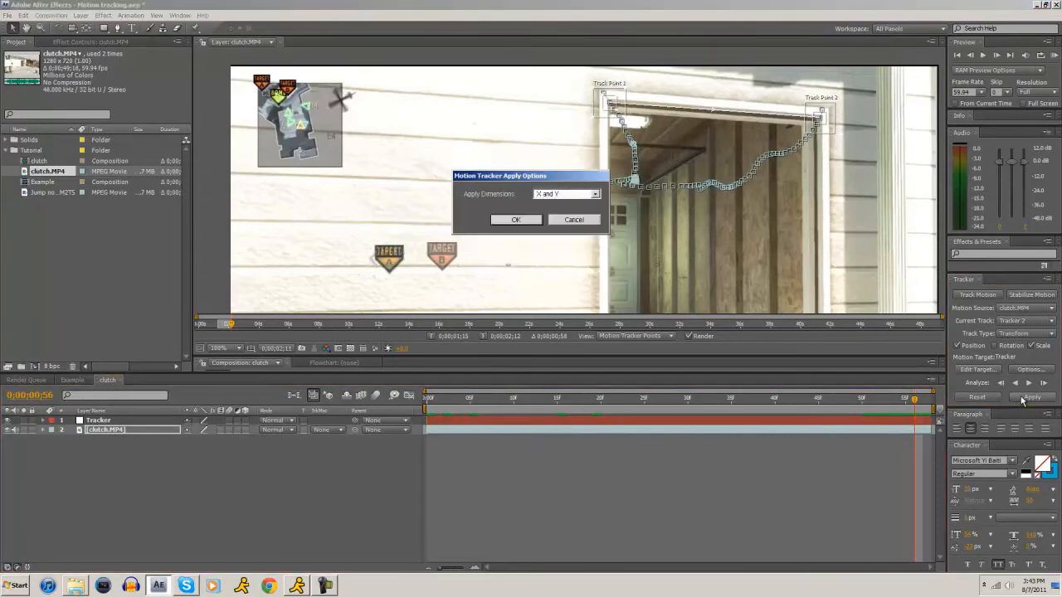
left_click(516, 220)
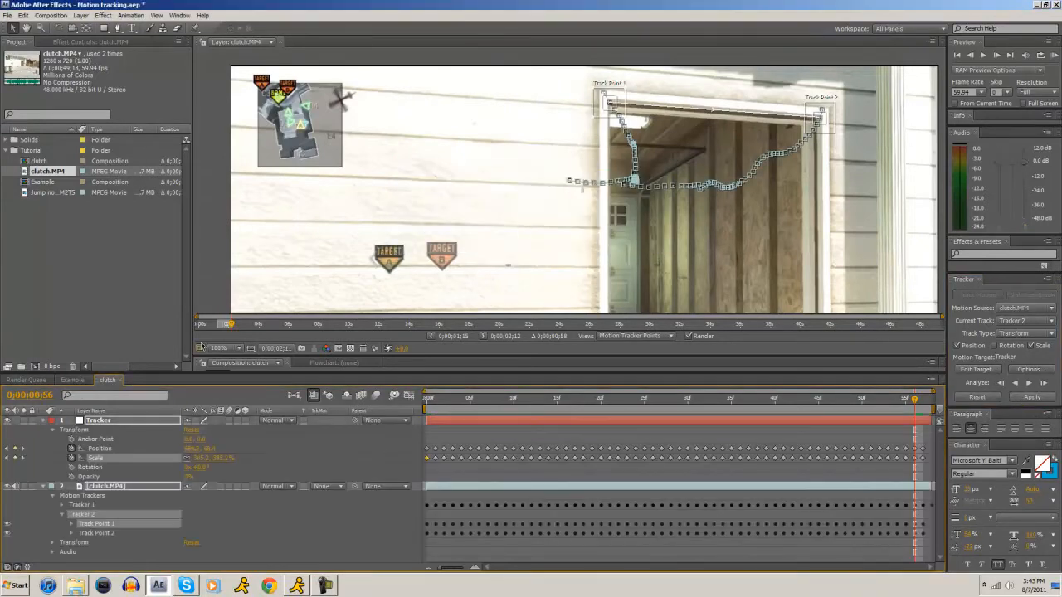
Enlarge the clutch composition viewer in place of the layer viewer and save the project
left_click(380, 362)
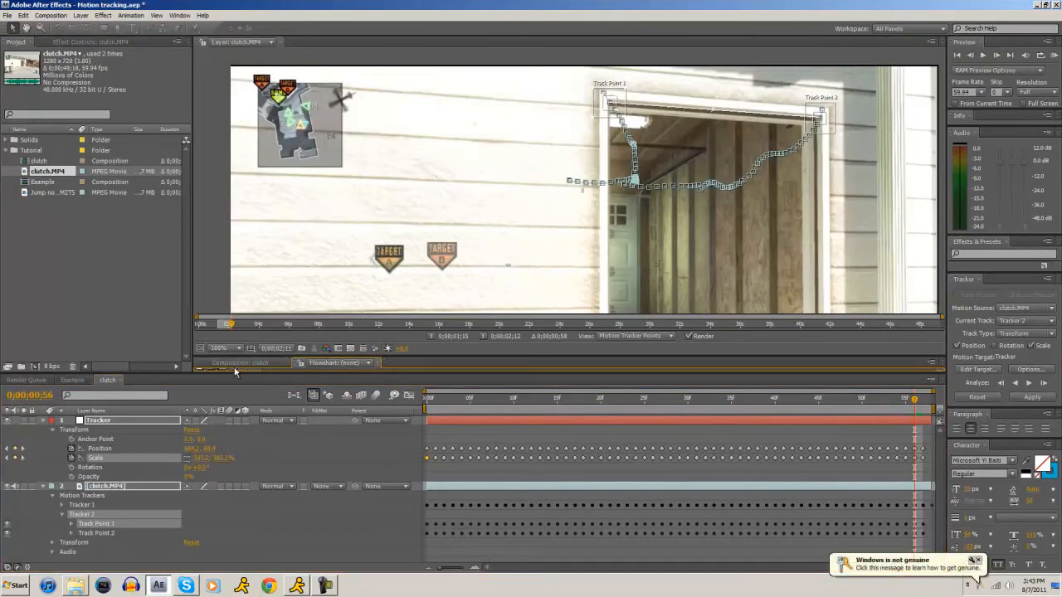
left_click_drag(300, 358, 339, 49)
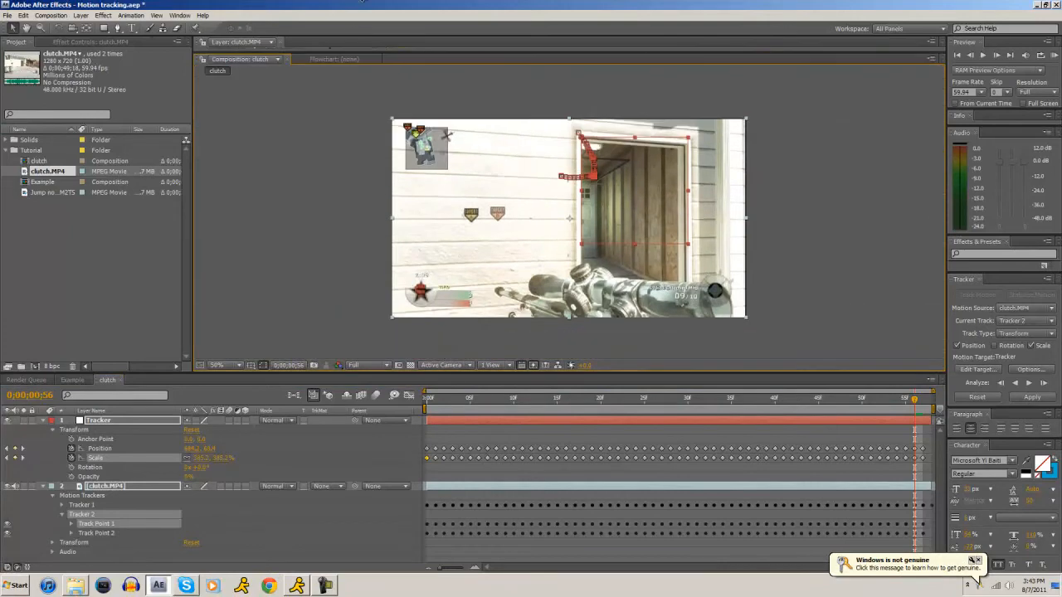
key("ctrl+s")
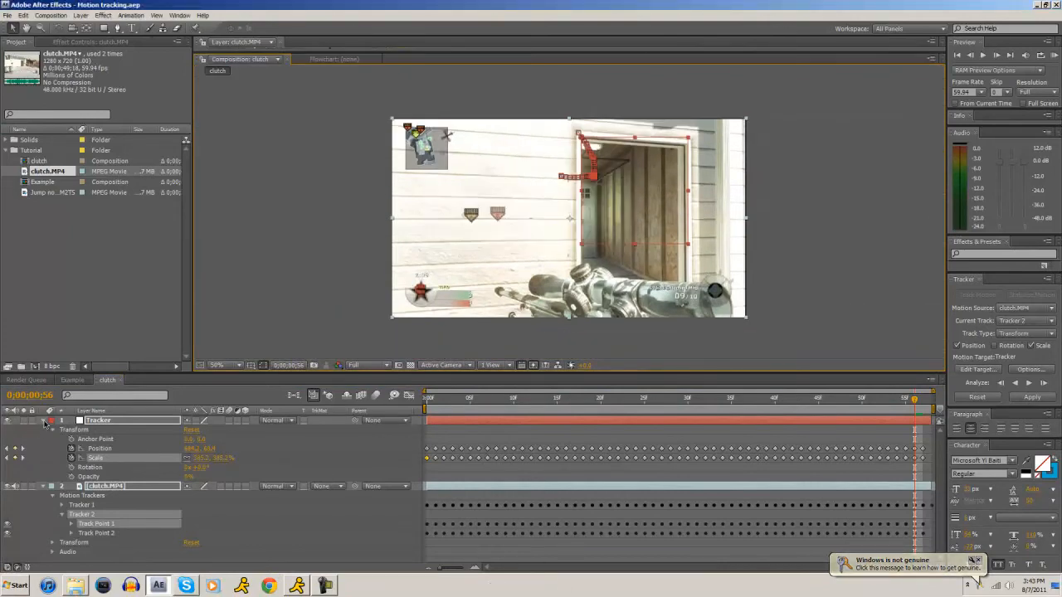
Collapse the properties of both layers and preview the Tracker null's motion from the first frame
left_click(44, 420)
left_click(100, 489)
left_click(470, 403)
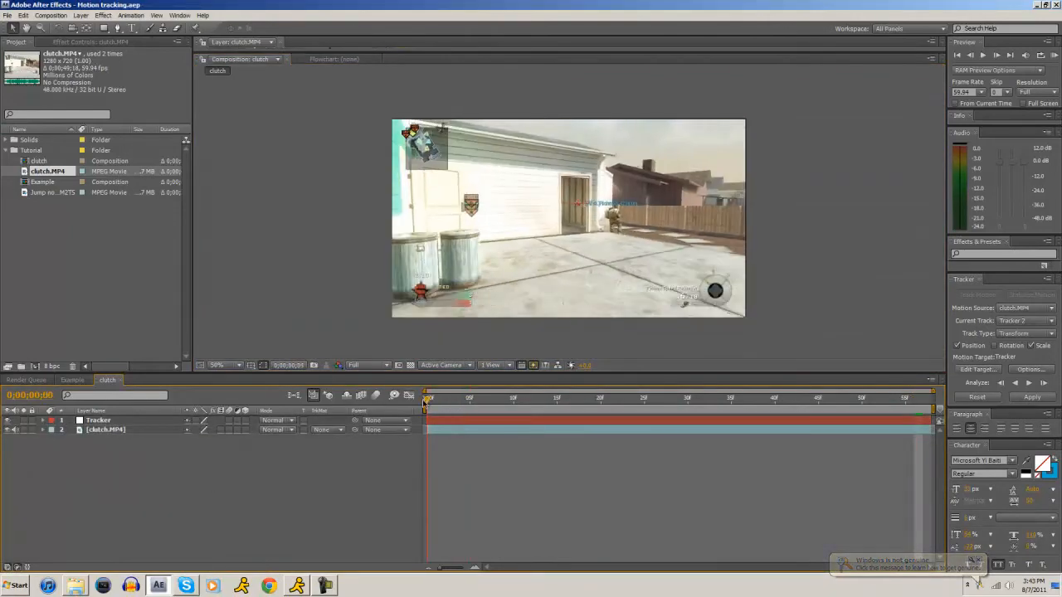
key("space")
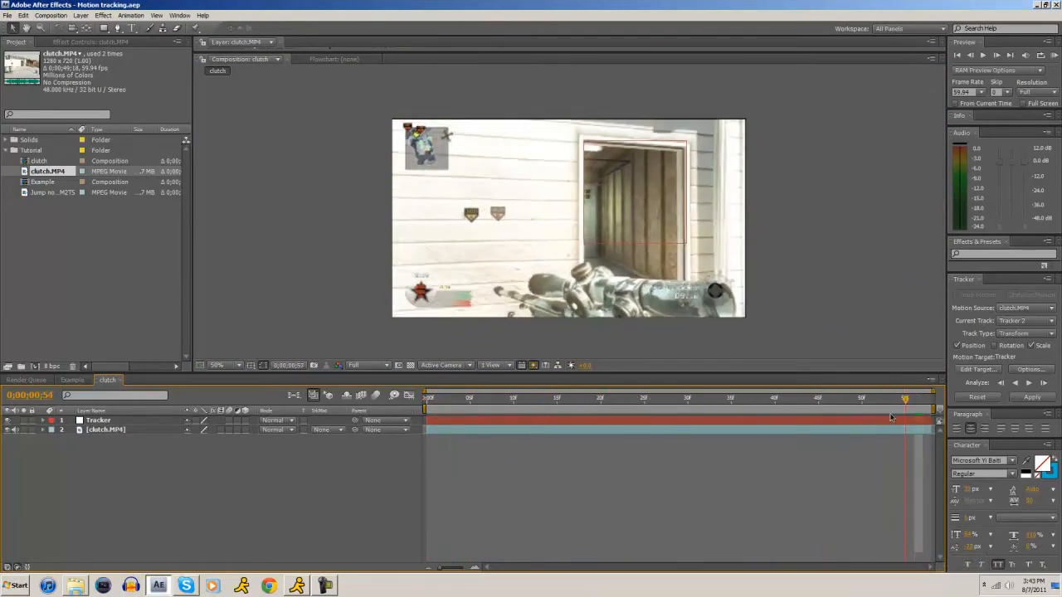
left_click_drag(770, 449, 203, 492)
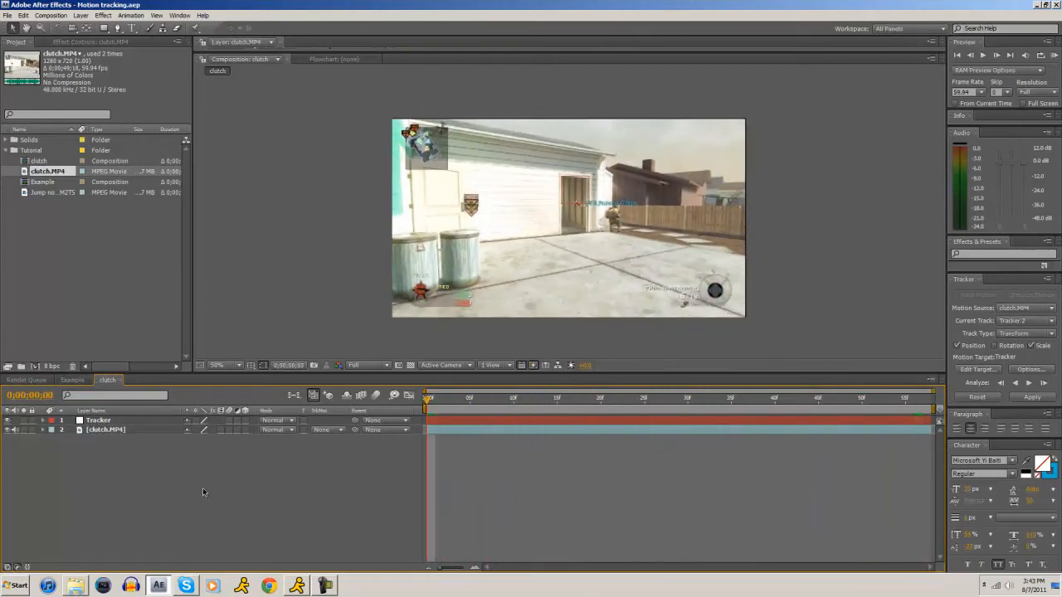
Create a new text layer in the clutch composition and name it VF
right_click(97, 491)
mouse_move(142, 484)
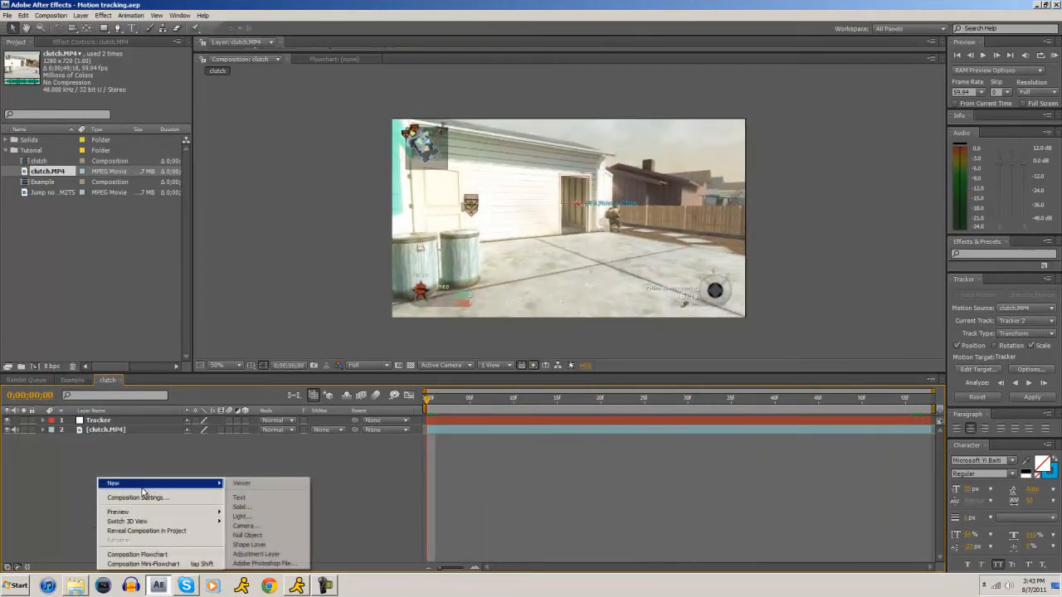
left_click(262, 500)
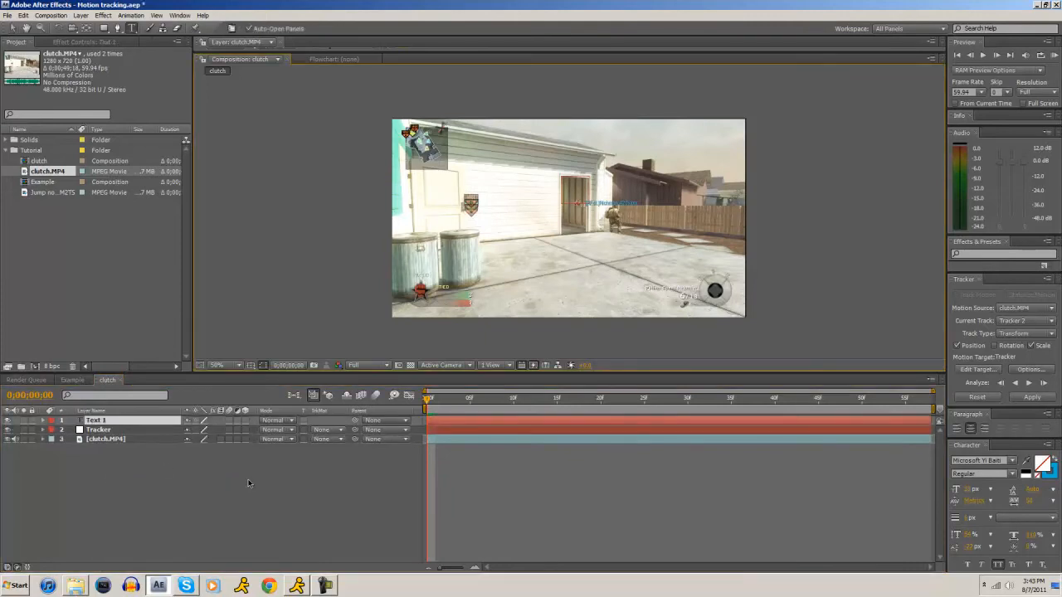
left_click(123, 422)
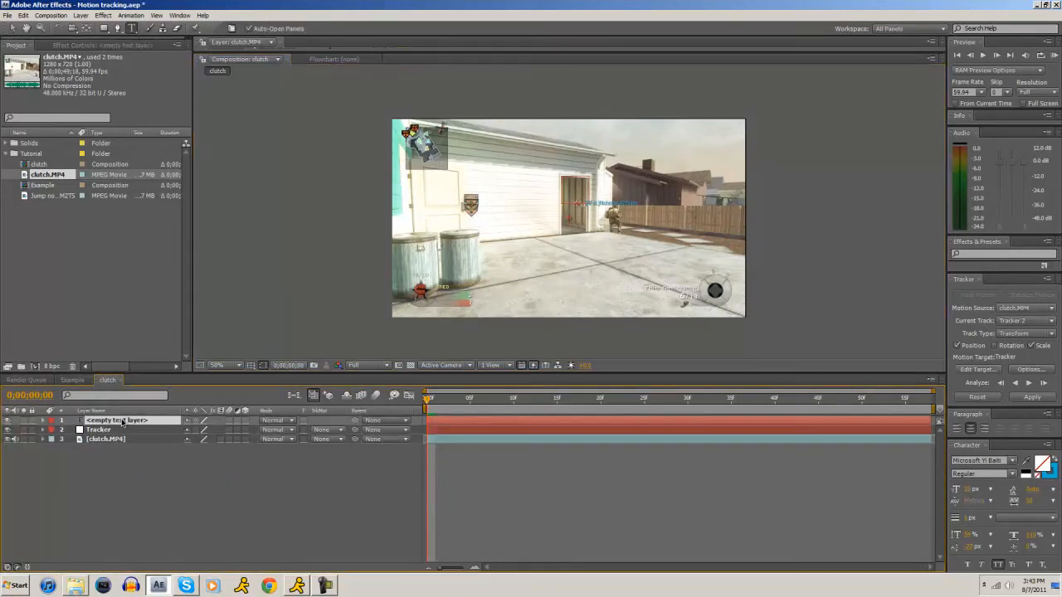
key("Return")
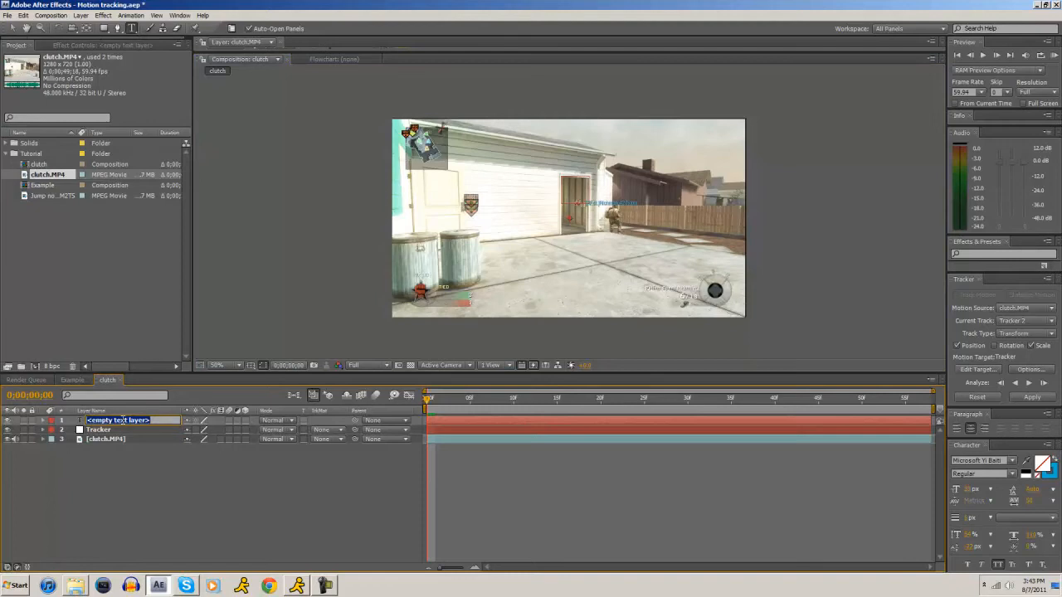
type("B")
type("F")
key("Return")
left_click(112, 424)
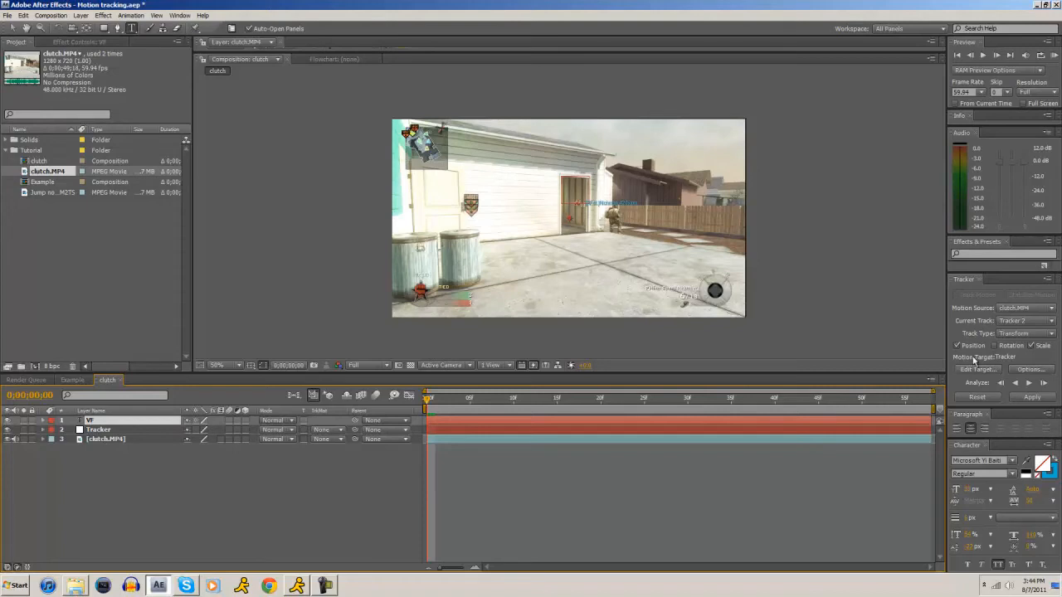
Move the VF text up into the top of the doorway opening
key("r")
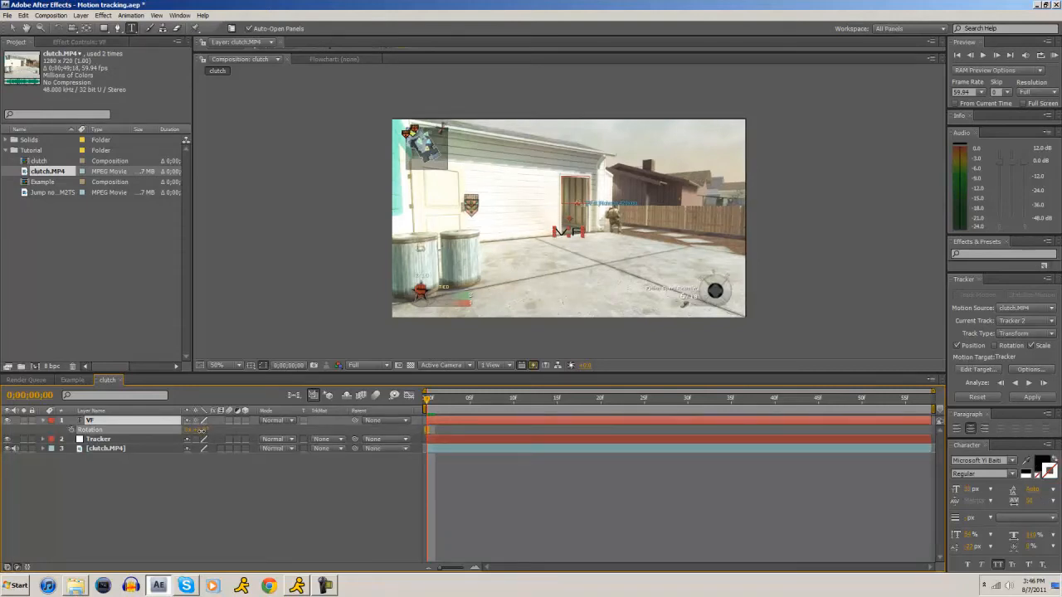
left_click(506, 282)
key("v")
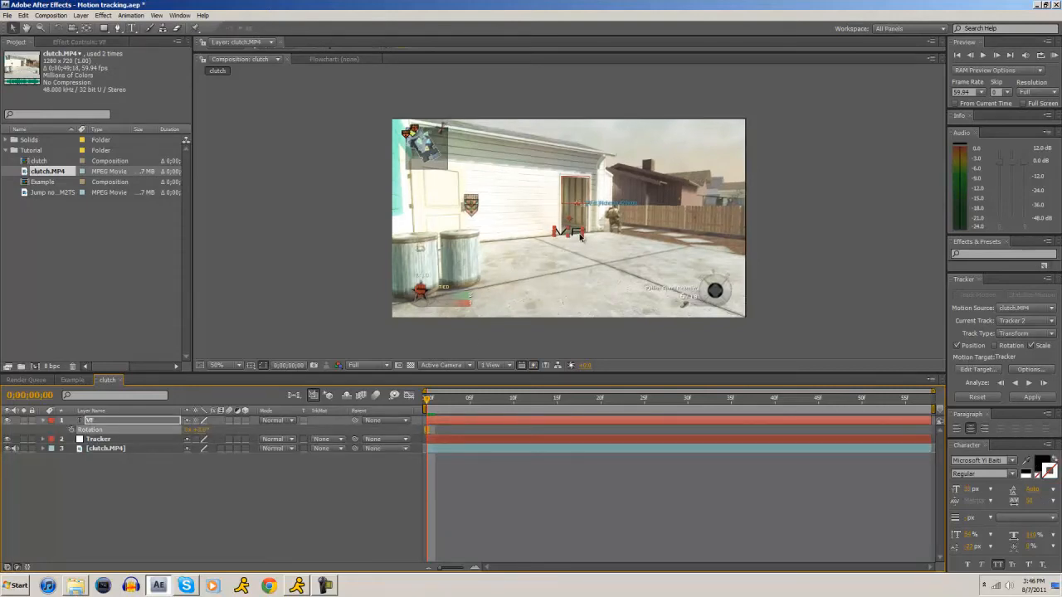
scroll(580, 237, "up", 2)
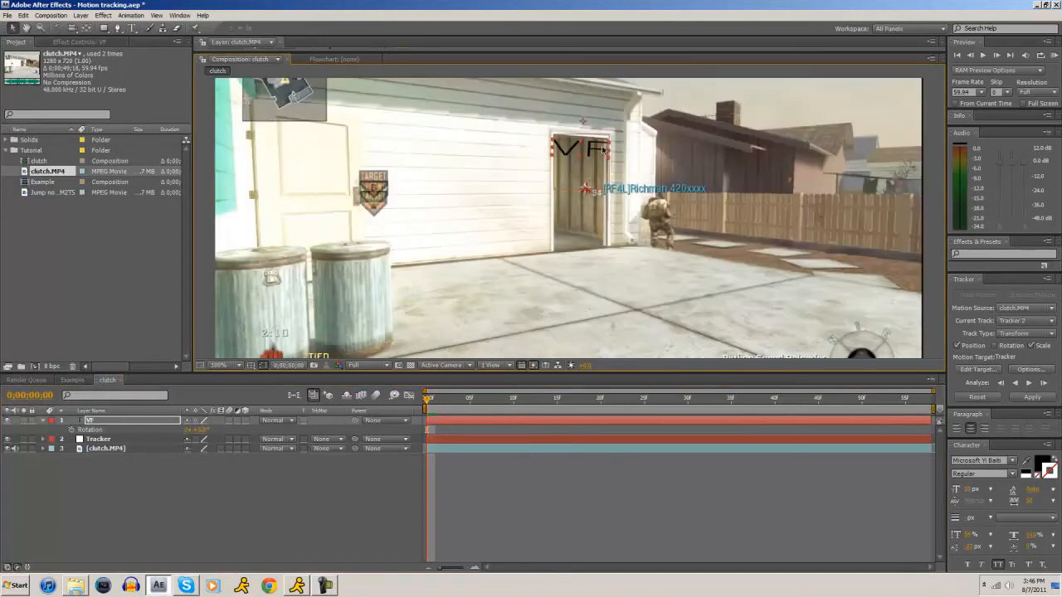
key("z")
left_click(596, 149)
left_click(574, 185)
key("v")
left_click_drag(541, 290, 547, 290)
Rotate the VF text slightly clockwise to match the door frame and nudge it up and to the left
left_click(135, 421)
left_click_drag(203, 431, 203, 430)
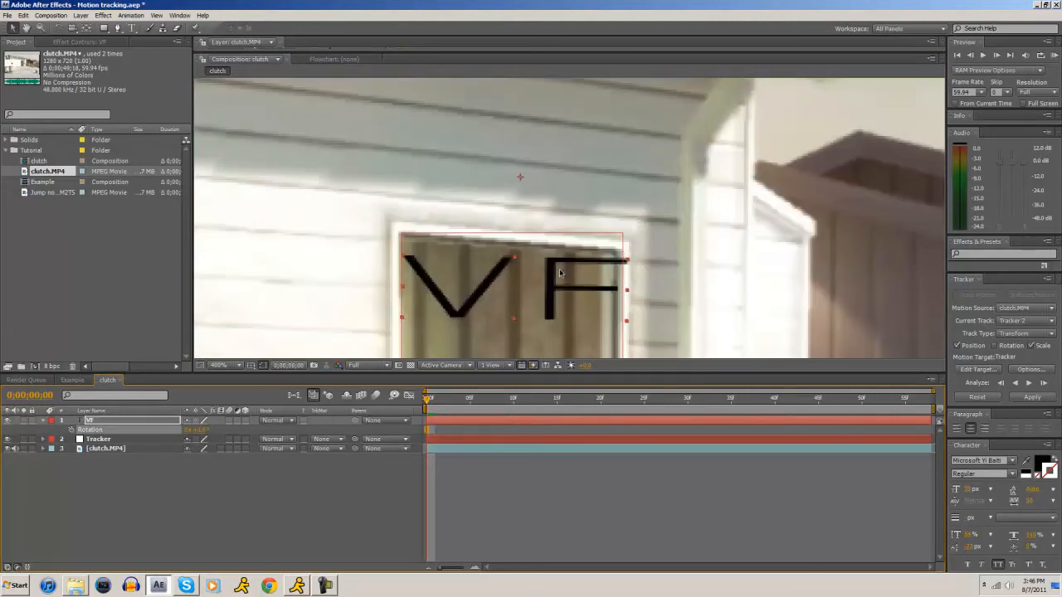
left_click_drag(553, 276, 546, 272)
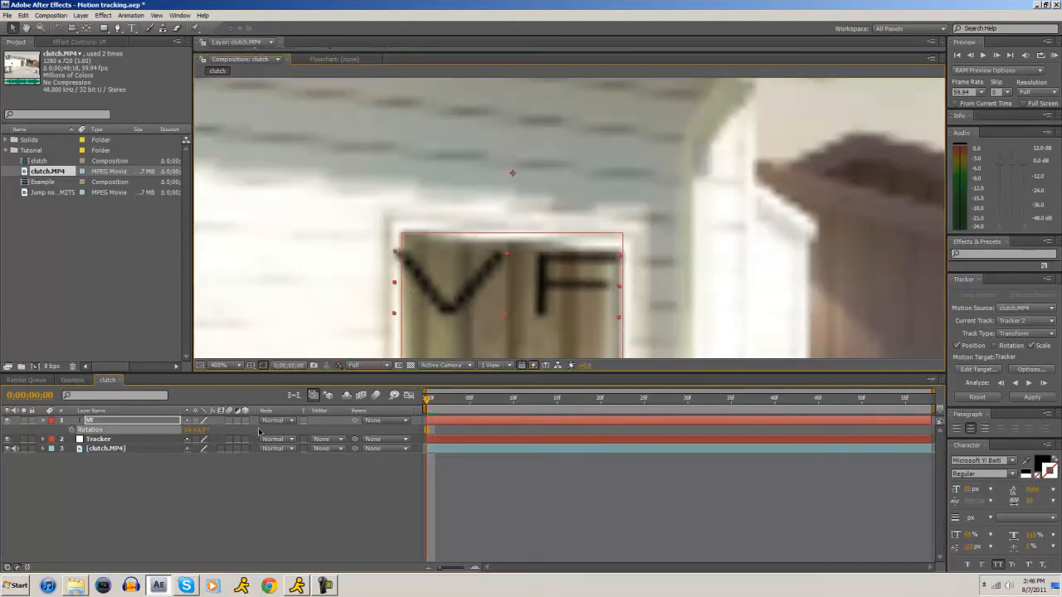
left_click(196, 430)
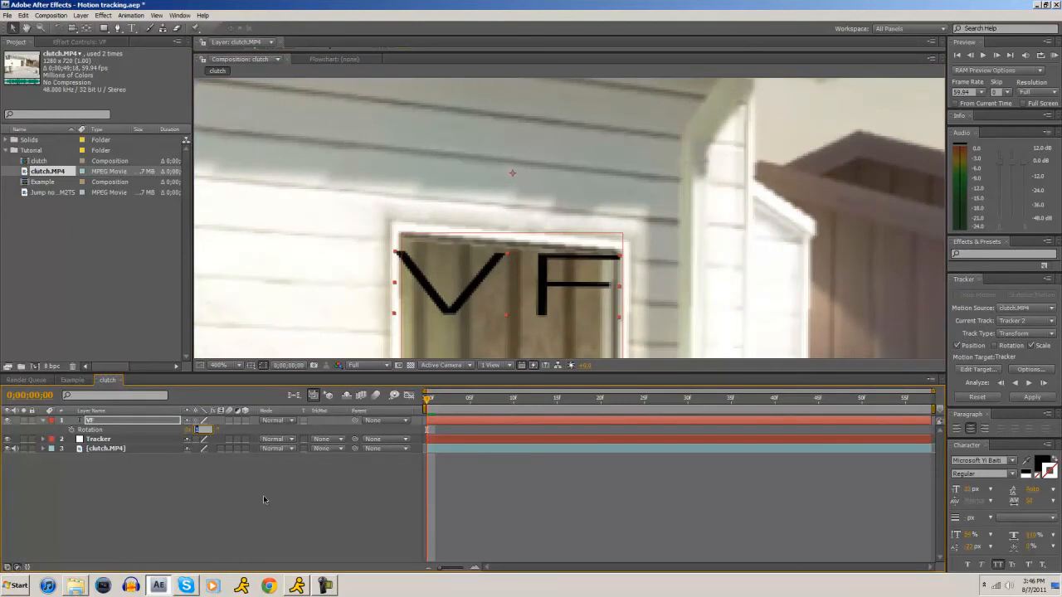
left_click(273, 469)
Scale the VF text down slightly so it fits between the door frame's sides, and save the project
left_click(107, 421)
key("s")
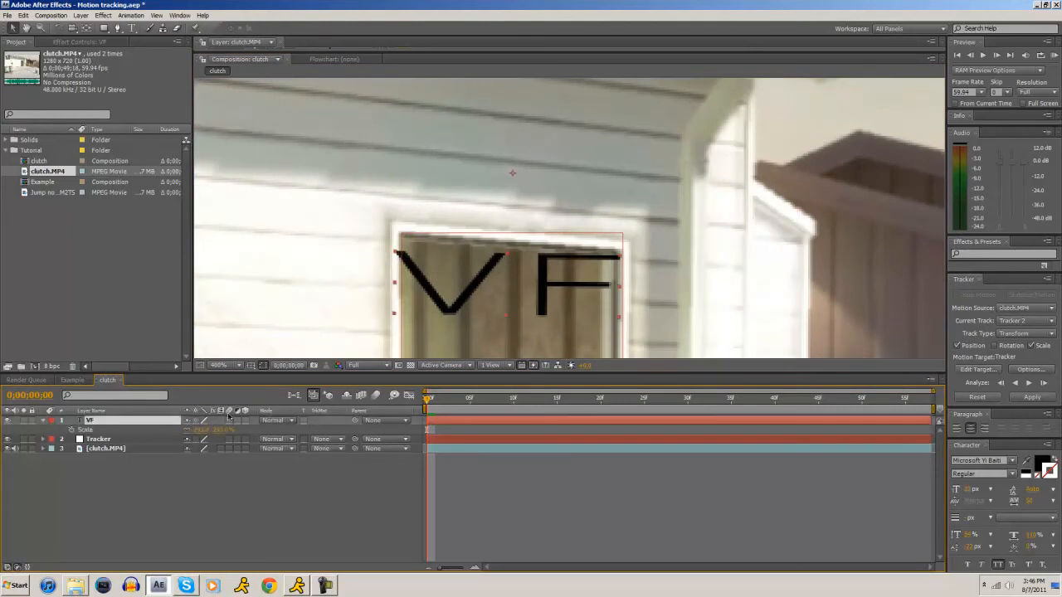
left_click_drag(219, 430, 204, 429)
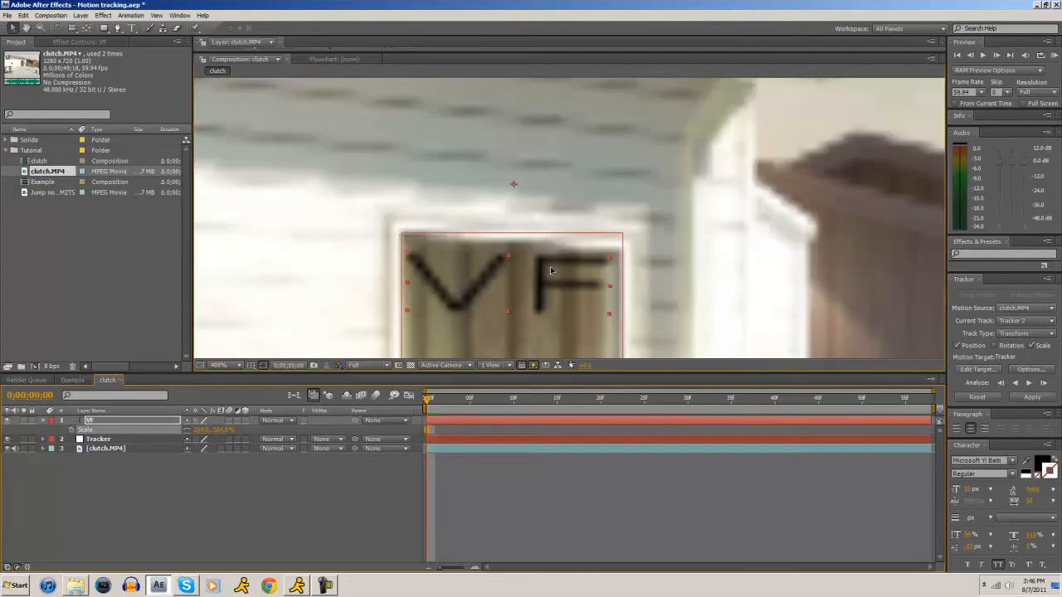
left_click(272, 501)
key("ctrl+s")
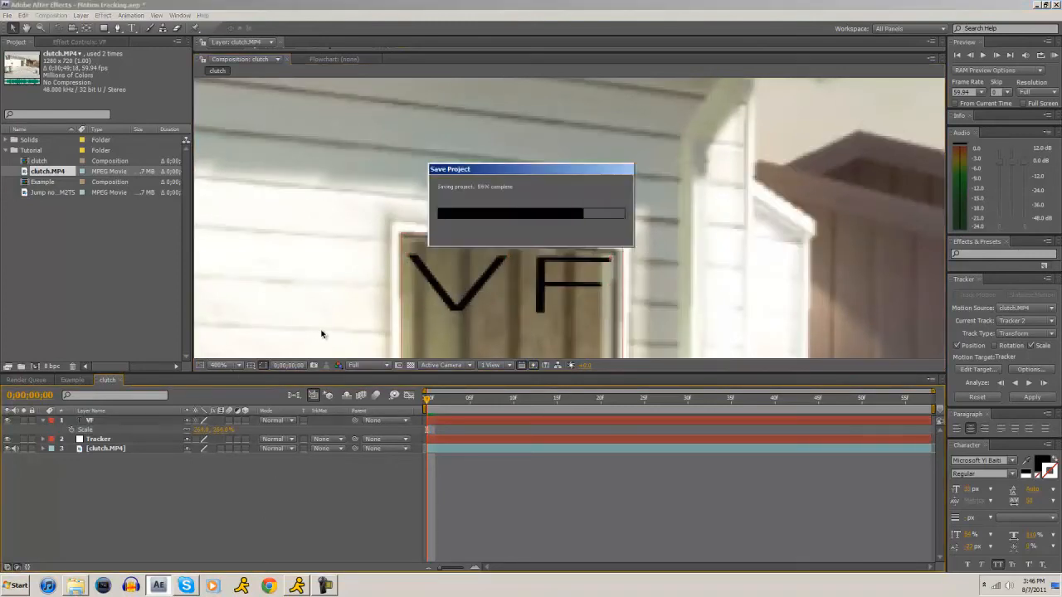
Fit the whole composition in the viewer and preview the unparented VF text against the moving doorway
key("comma")
key("comma")
key("comma")
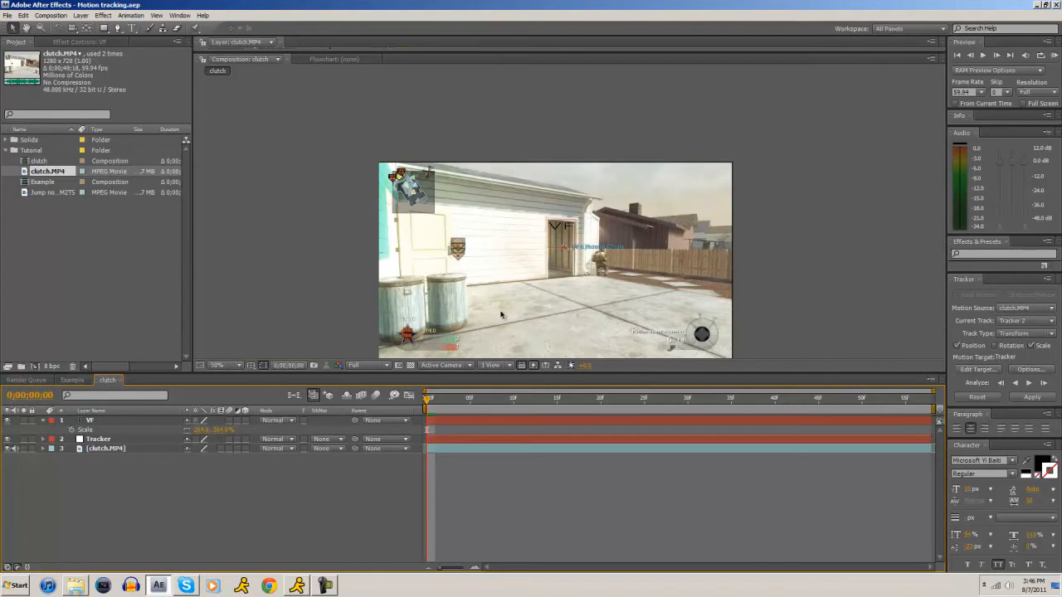
left_click(217, 365)
left_click(234, 380)
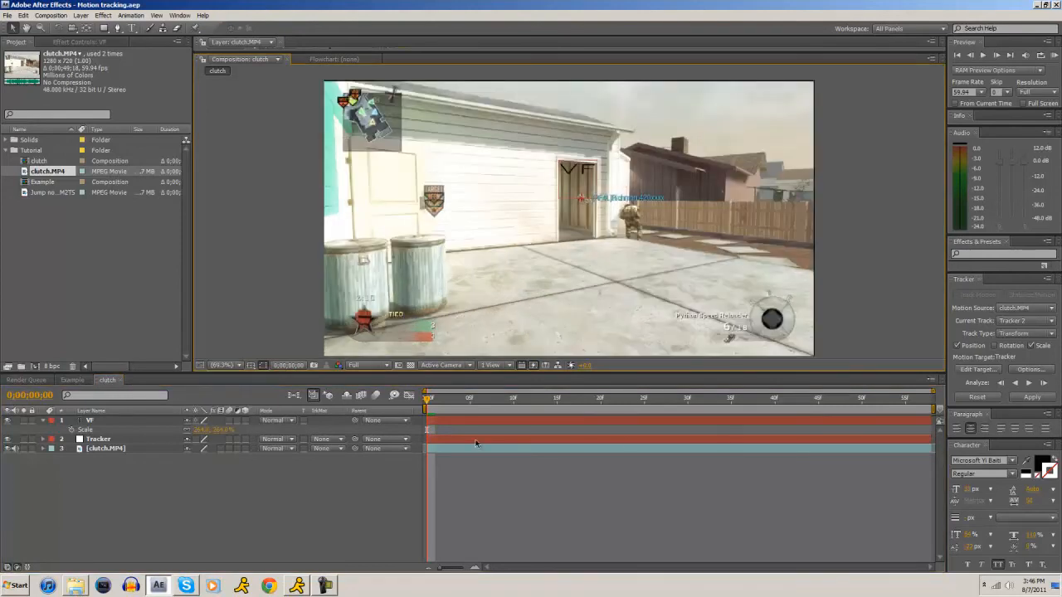
left_click(254, 483)
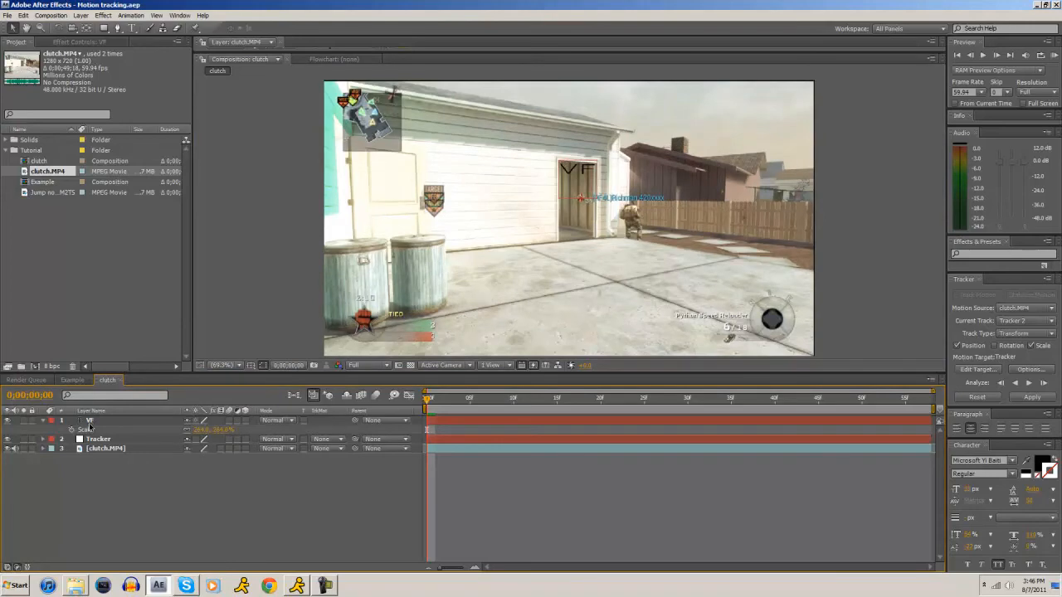
left_click(113, 423)
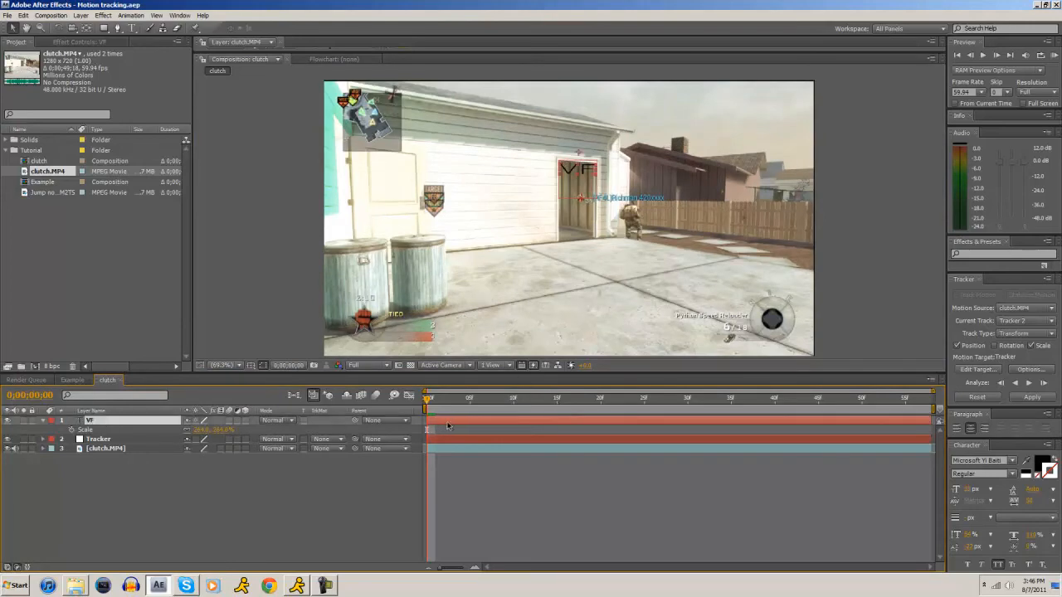
left_click_drag(429, 401, 668, 400)
key("space")
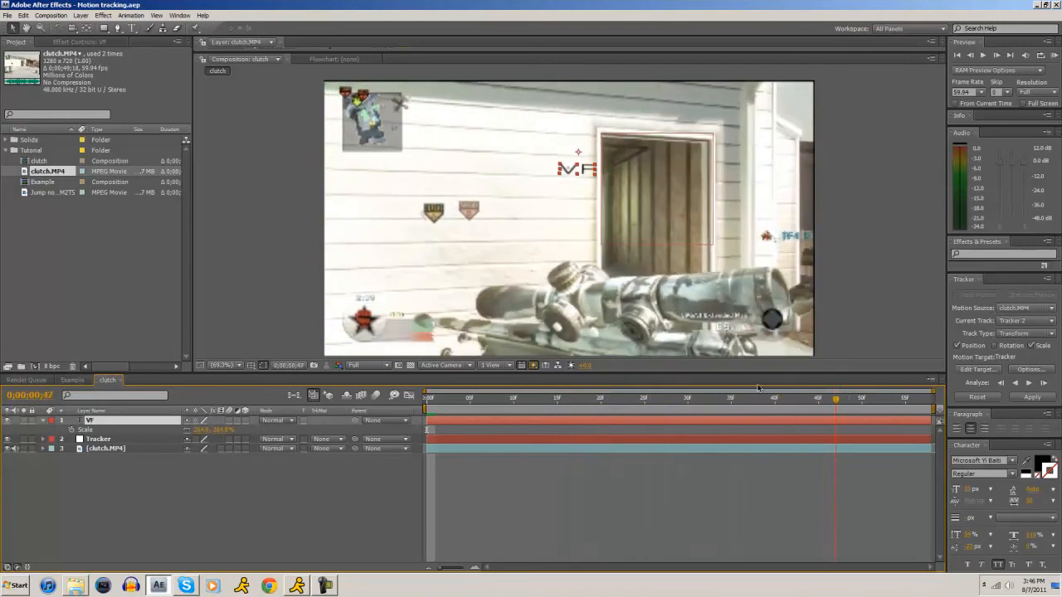
Parent the VF text layer to the Tracker null at the composition's first frame
left_click(325, 485)
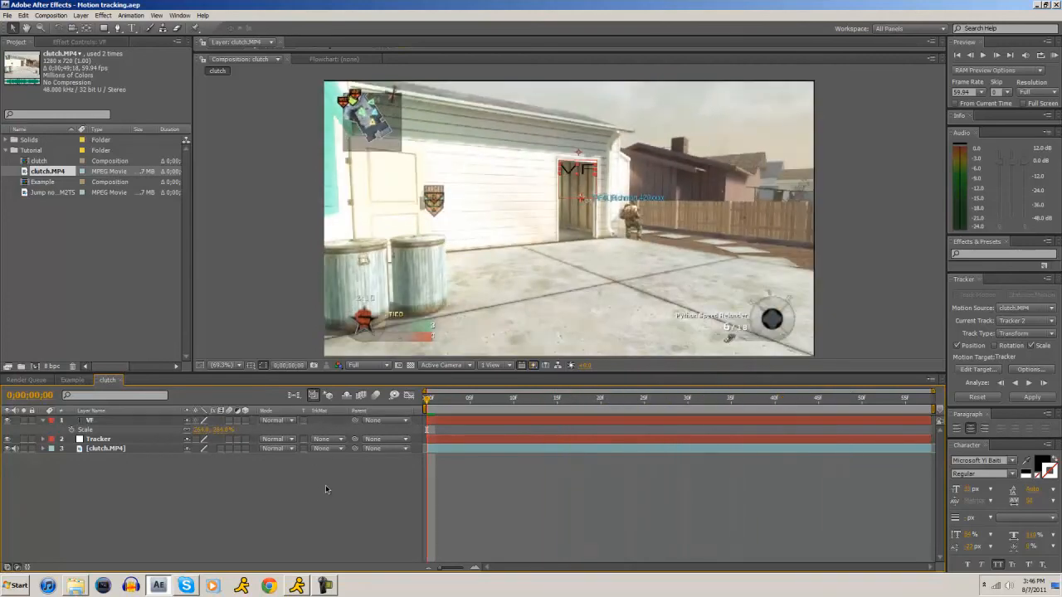
left_click(389, 421)
left_click(284, 471)
left_click(378, 423)
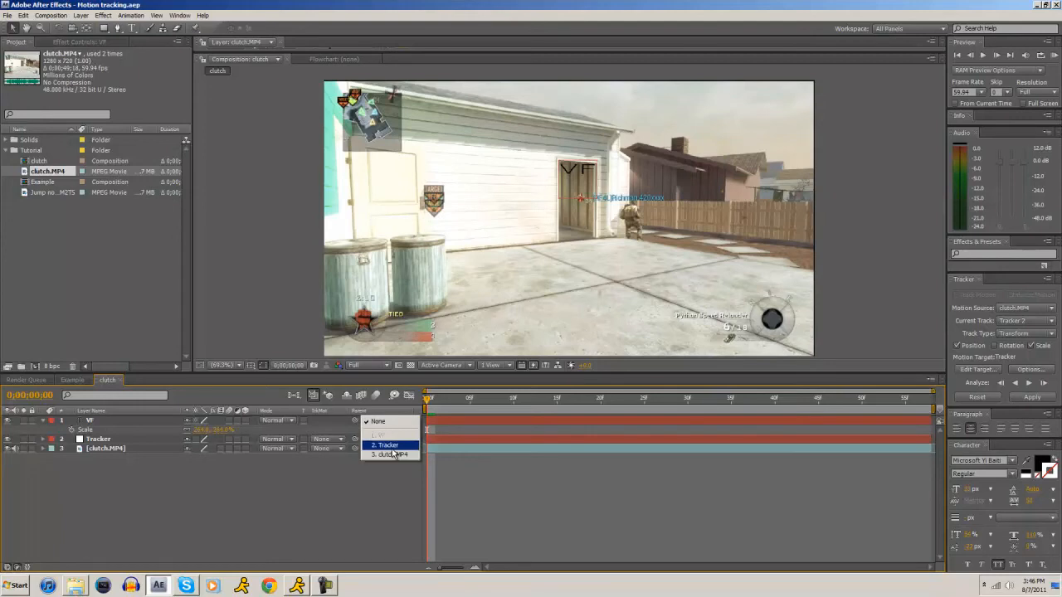
left_click(388, 445)
left_click(384, 425)
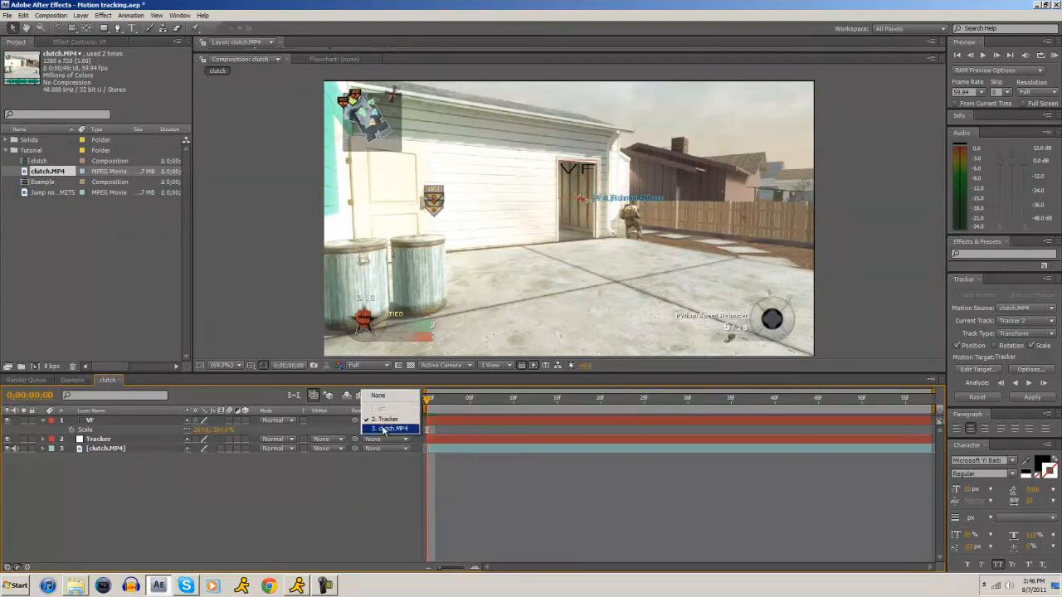
left_click(386, 421)
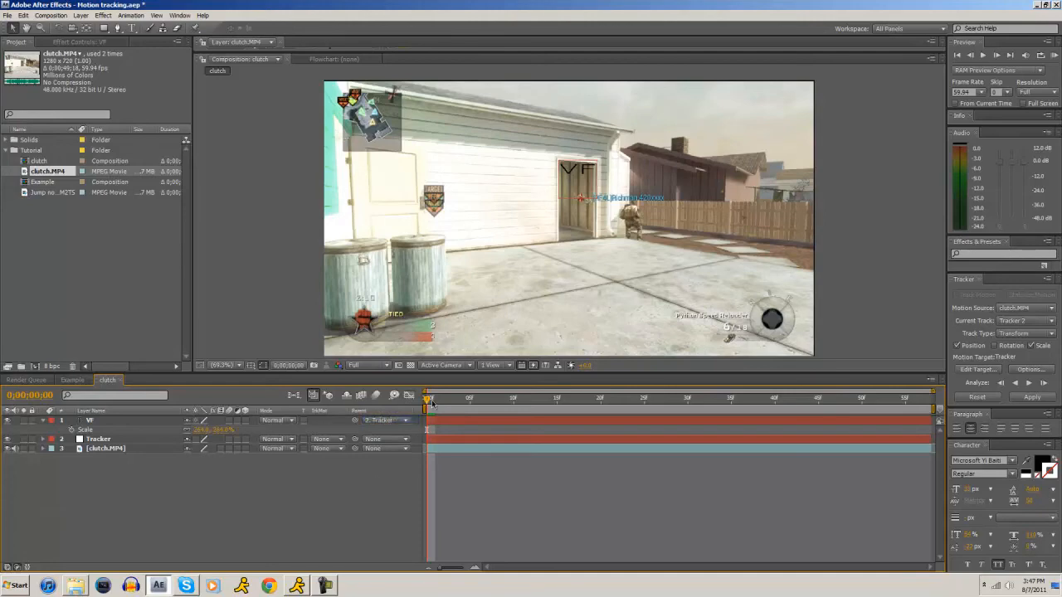
Collapse the VF layer's properties and scrub through the timeline to check how the text follows the doorway
left_click_drag(428, 401, 297, 489)
left_click_drag(453, 405, 159, 525)
left_click(43, 422)
left_click_drag(595, 404, 639, 421)
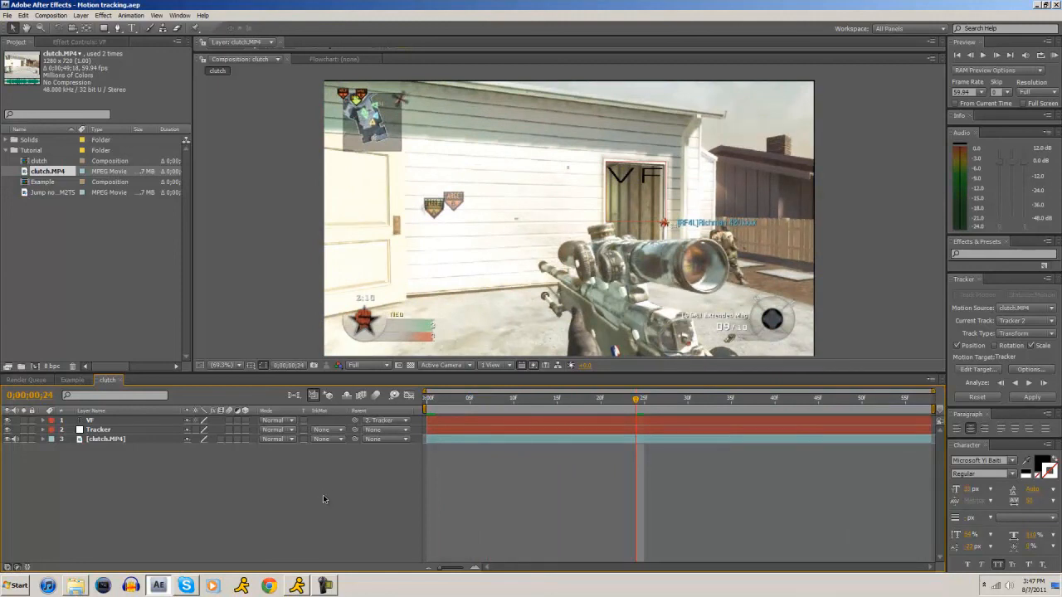
left_click_drag(670, 402, 627, 403)
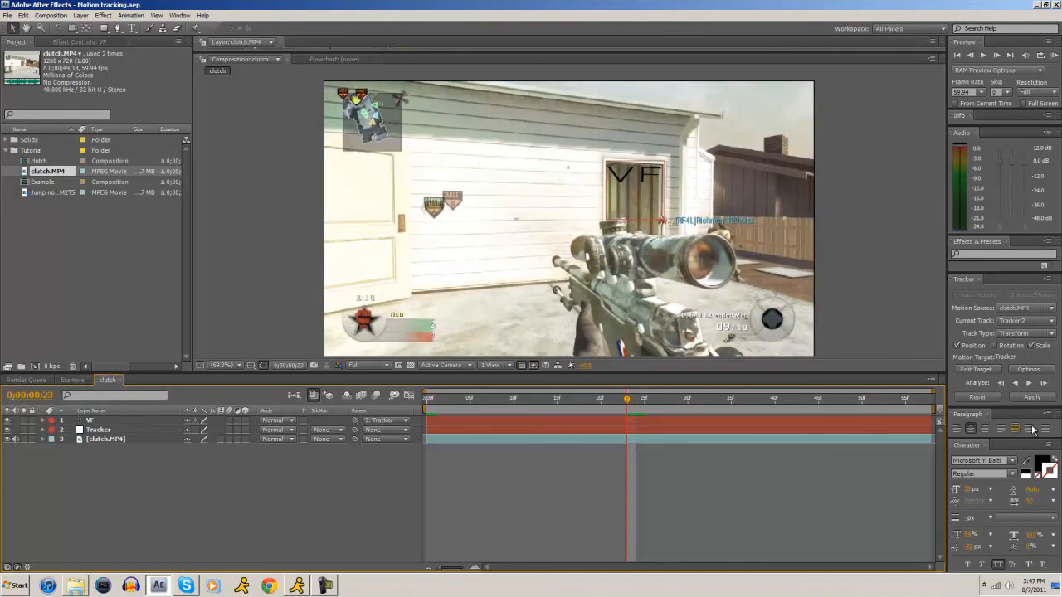